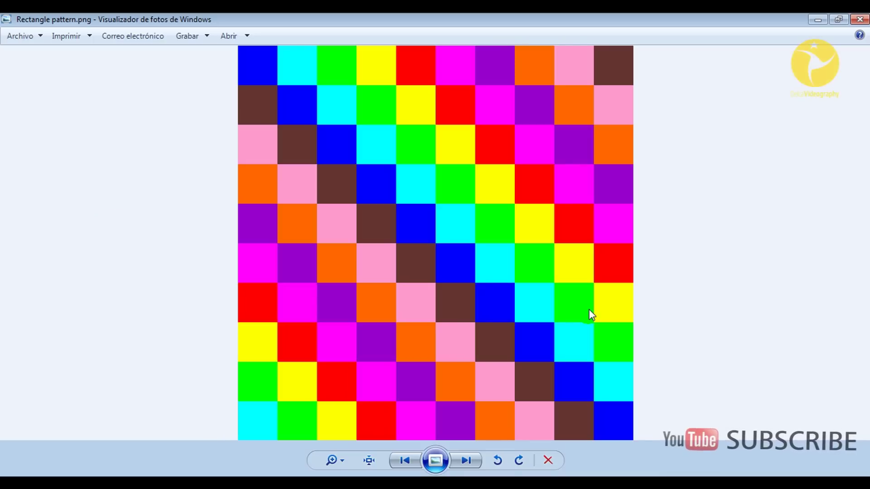
Show the image that follows the rectangle pattern in the photo viewer
key(Right)
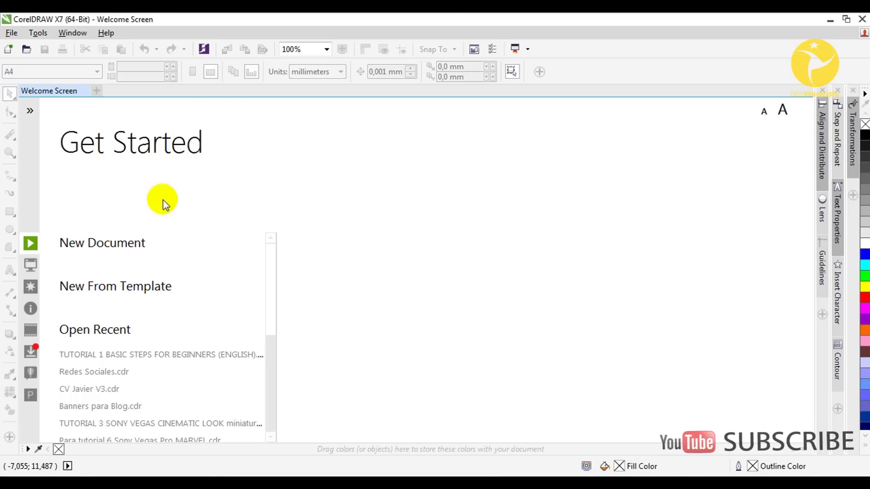
Start a new document named Exercise 1 with a width and height of 10 inches
click(75, 247)
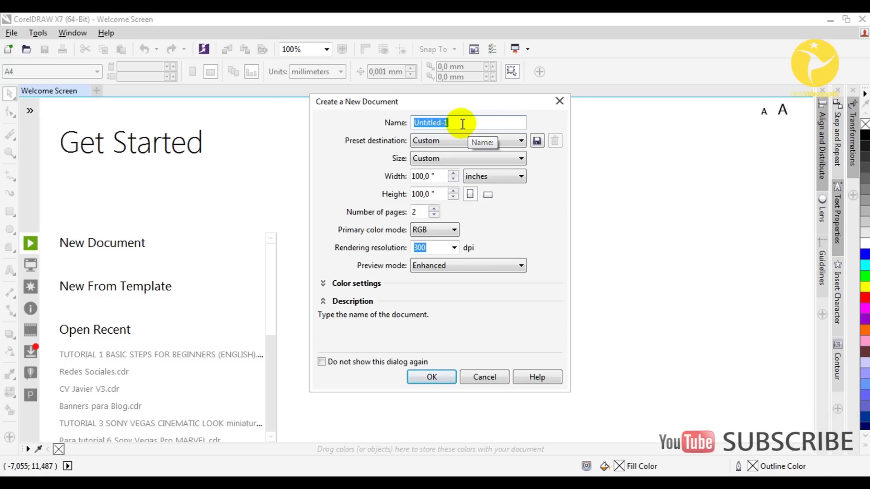
text(Exe)
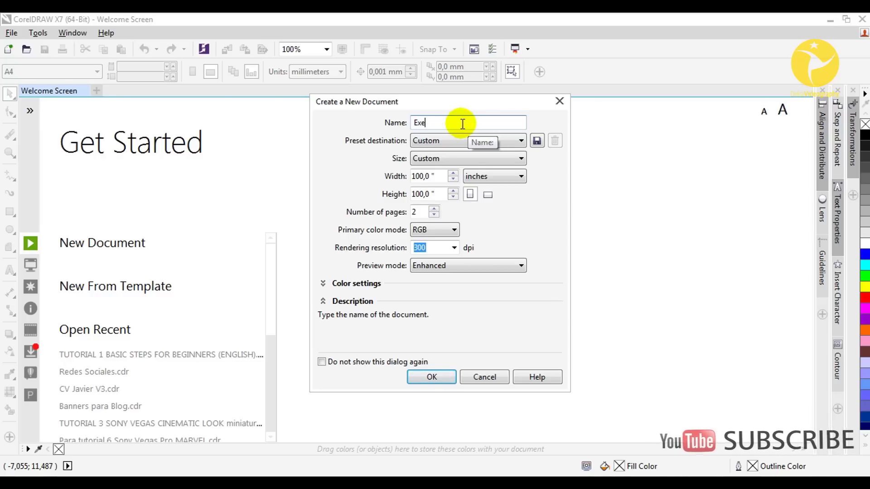
text(rcise 1)
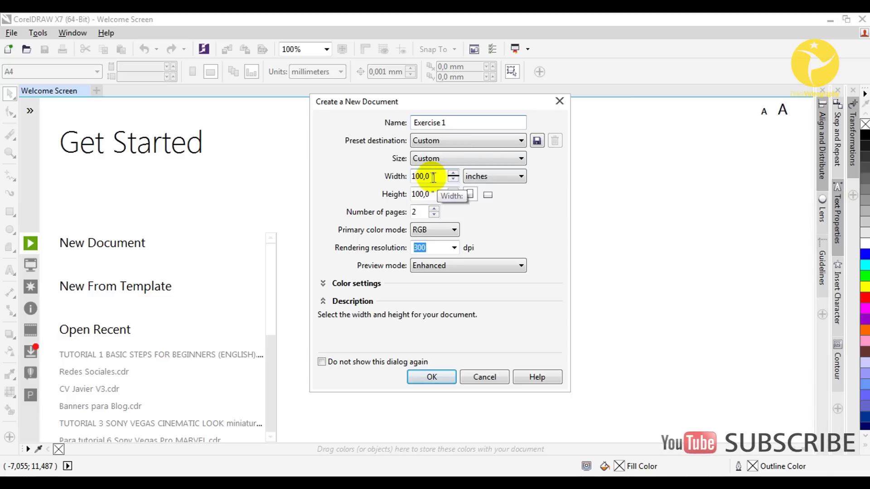
drag(438, 177, 394, 176)
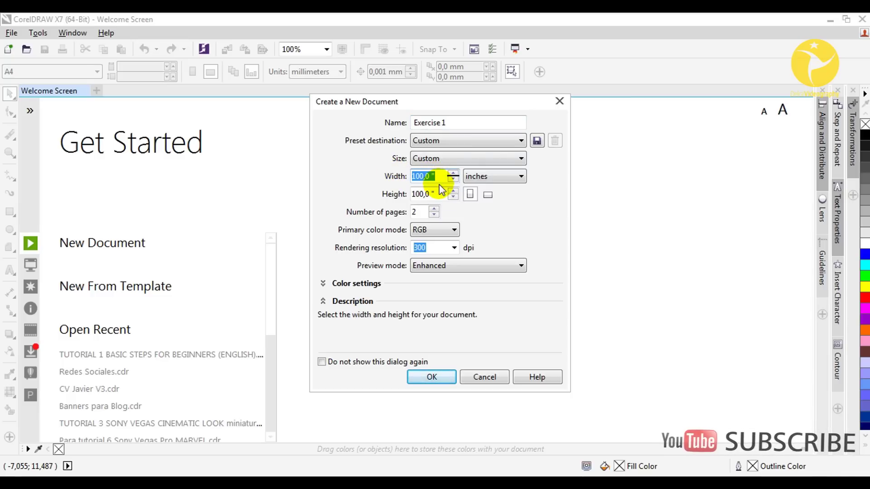
text(10)
key(Tab)
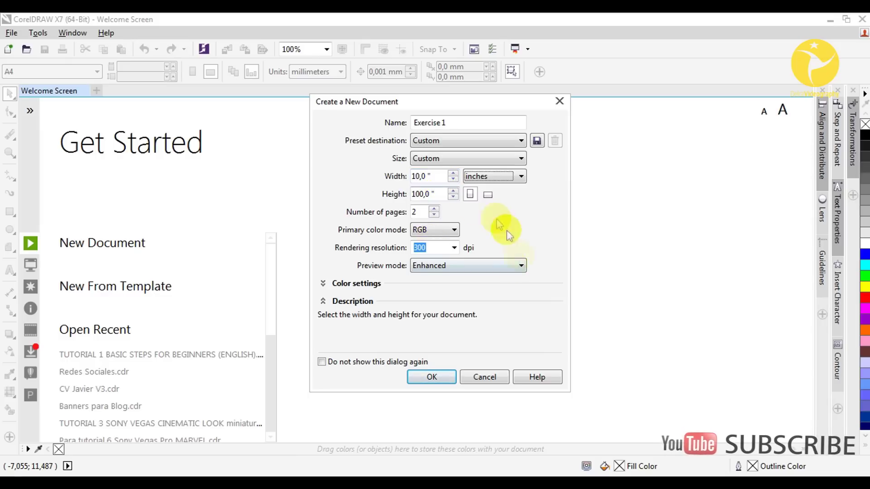
text(10)
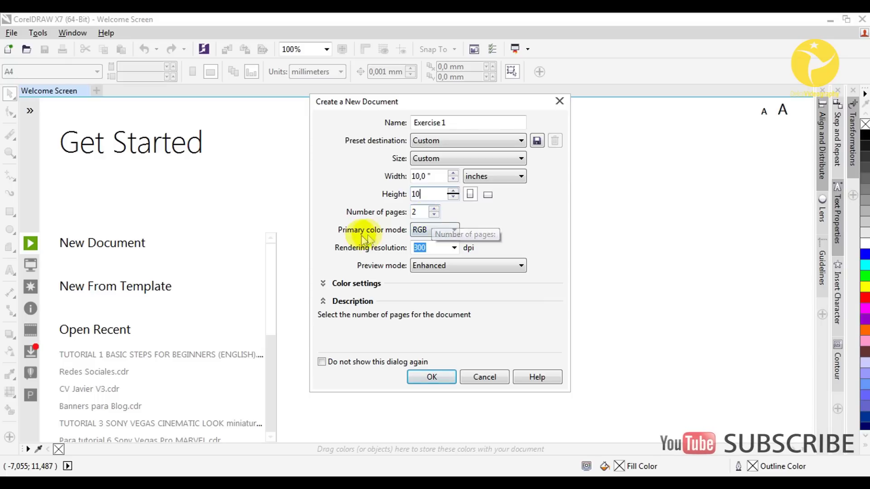
Choose RGB as the primary color mode and create the document
click(447, 231)
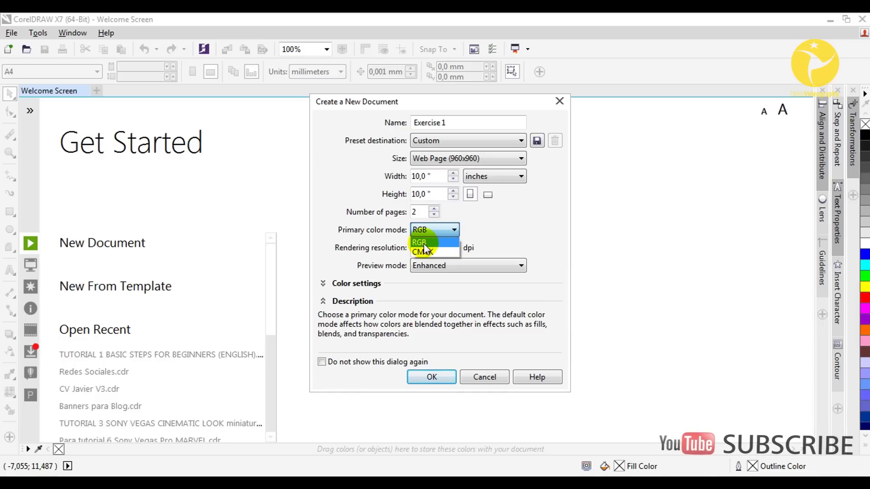
click(423, 243)
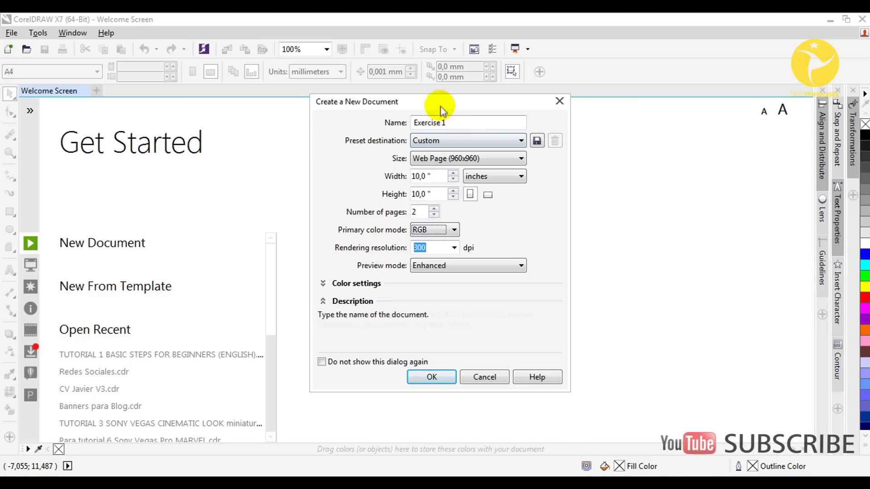
click(434, 379)
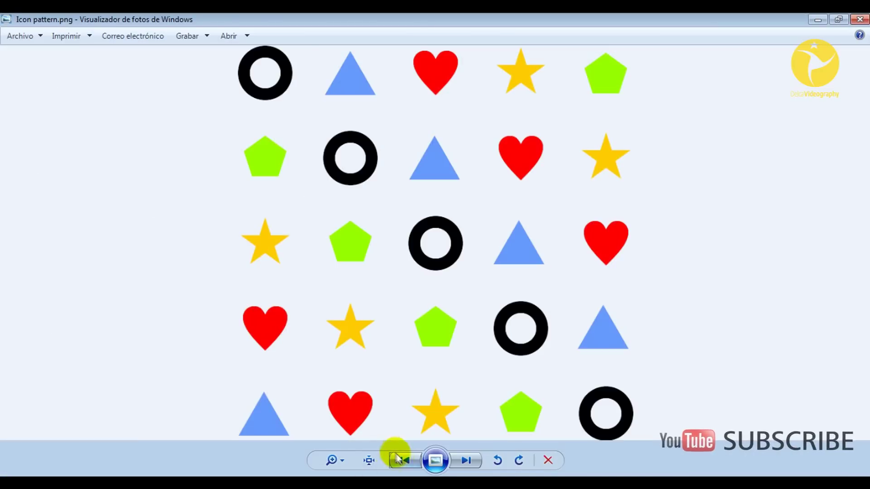
Browse the reference images to the colored rectangle pattern, and return to the Exercise 1 document in CorelDRAW
click(399, 459)
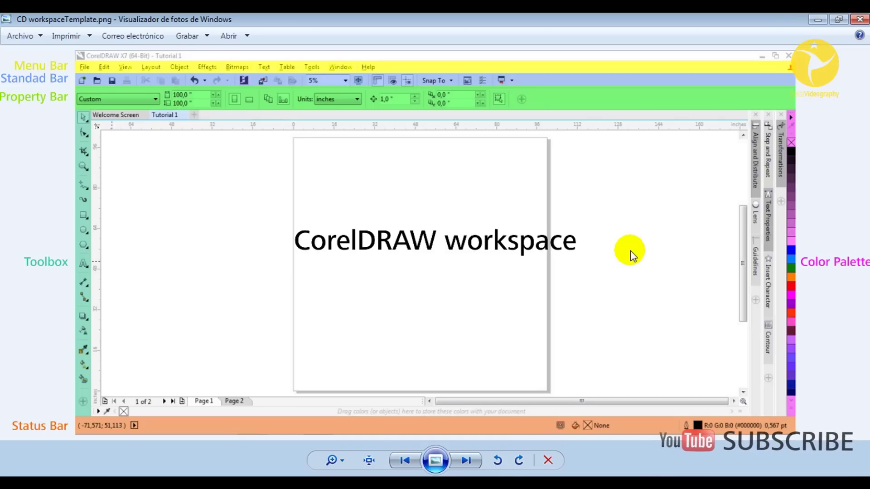
click(214, 462)
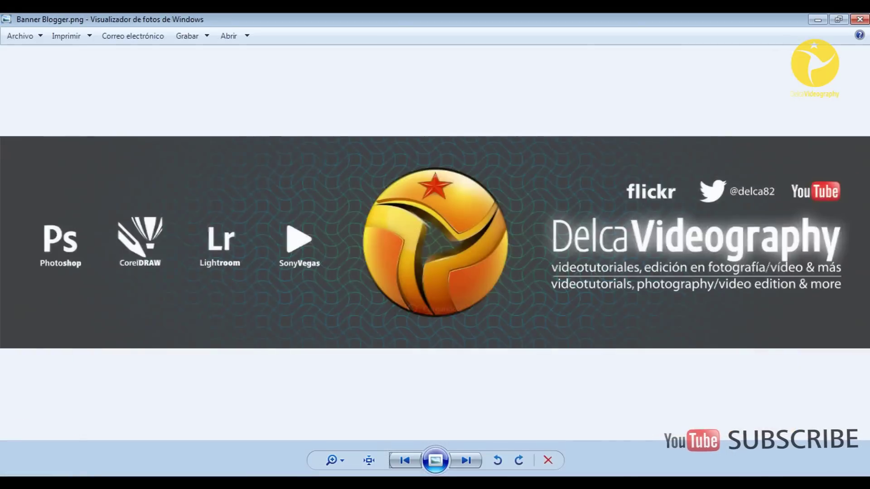
key(Right)
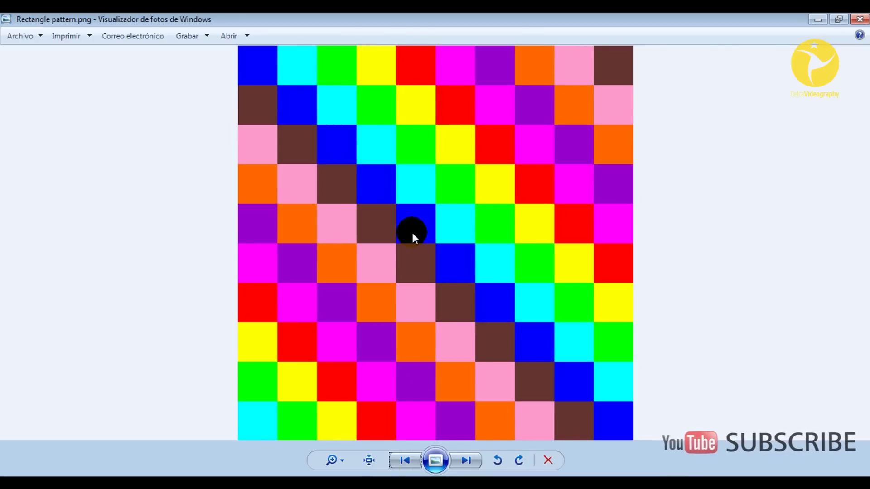
click(813, 20)
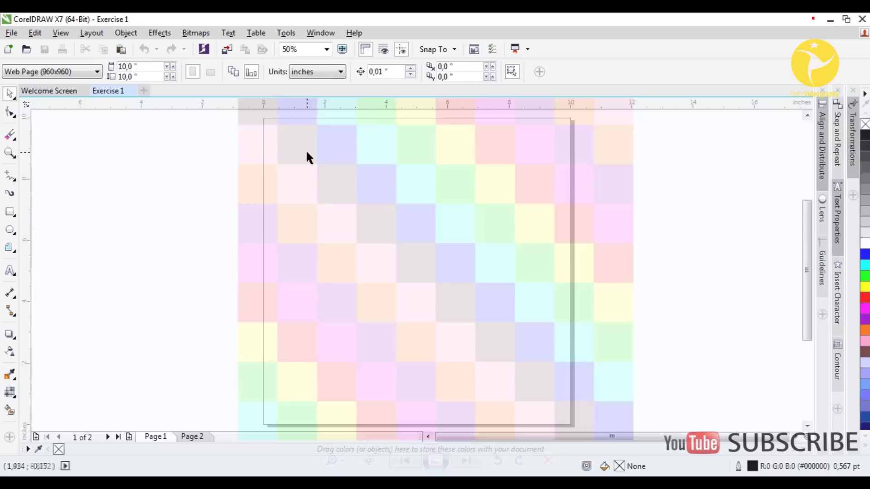
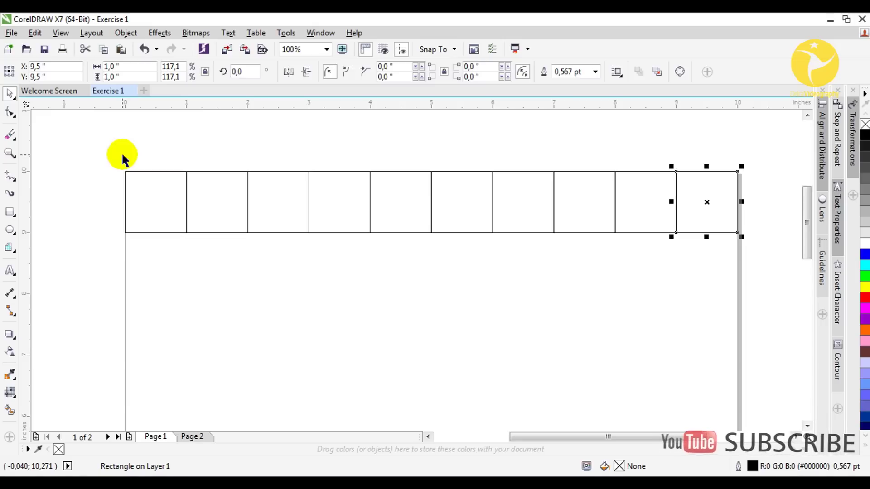
Fill the first three squares of the row with blue, cyan and green, in that order
click(132, 149)
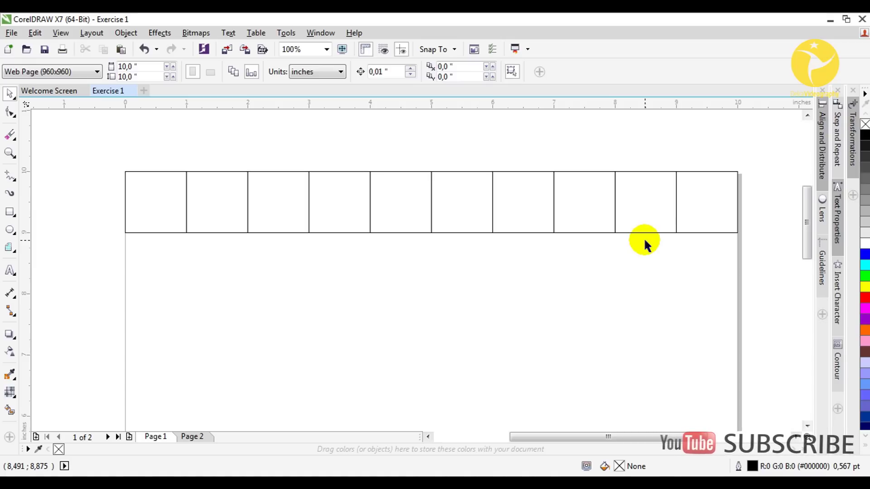
drag(865, 254, 164, 201)
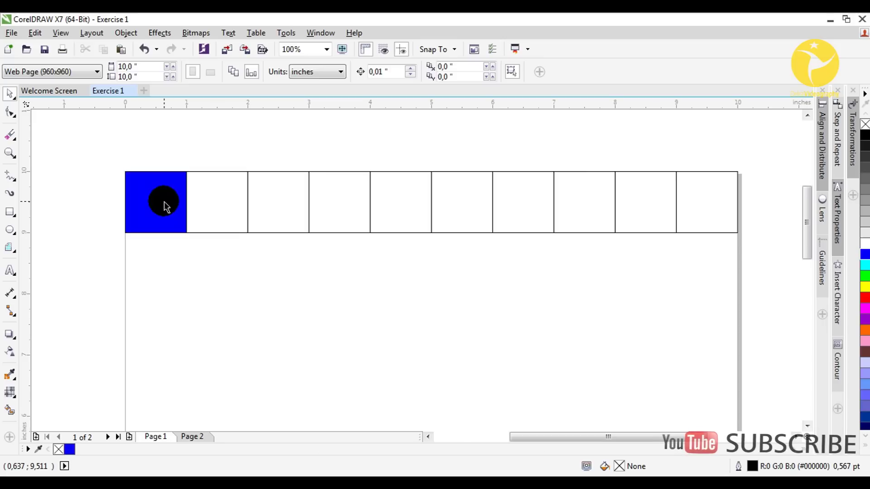
click(205, 183)
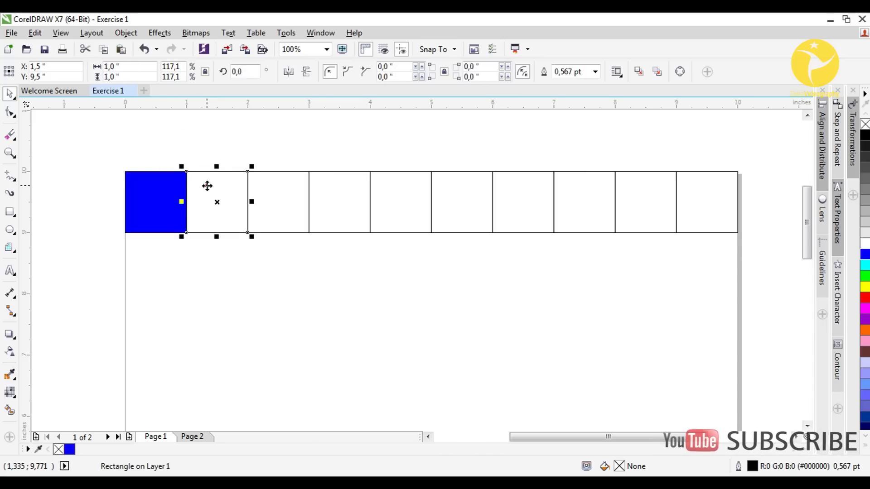
click(865, 268)
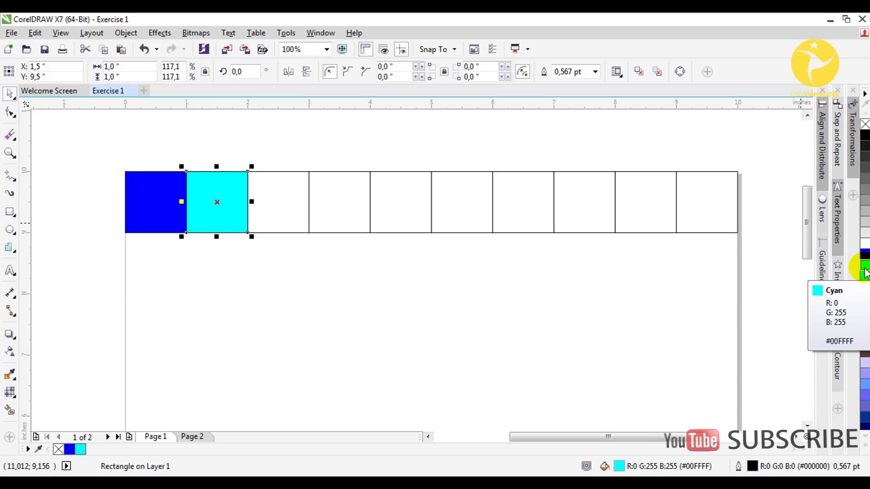
drag(863, 274, 287, 201)
Fill the fourth to seventh squares of the row with yellow, red, magenta and purple
click(340, 200)
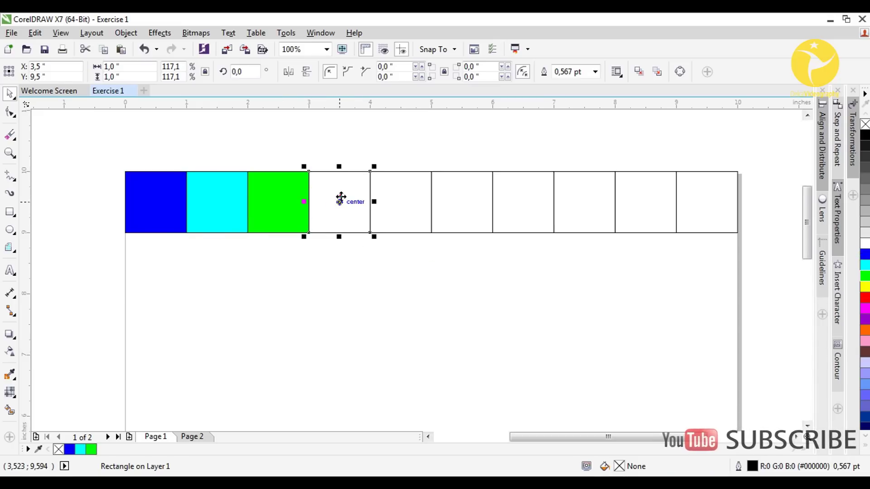
click(864, 286)
drag(866, 297, 402, 195)
click(464, 198)
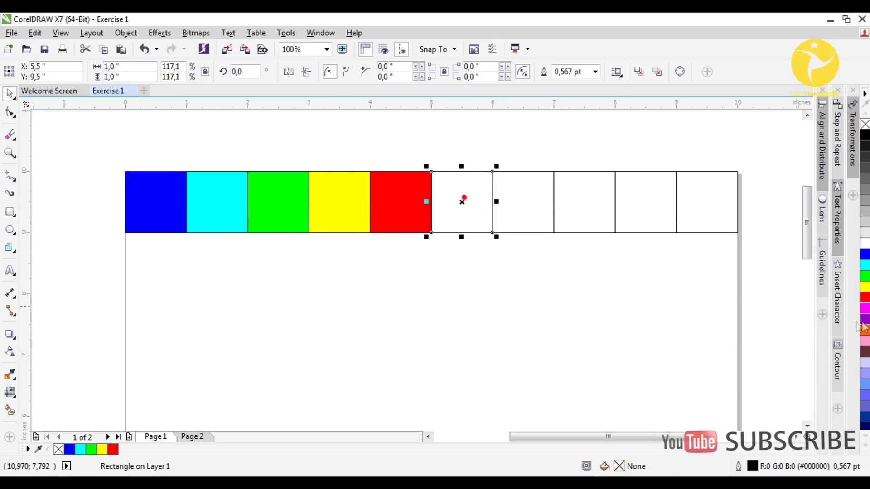
click(866, 308)
drag(866, 308, 546, 206)
Fill the last three squares of the row with orange, pink and brown
click(585, 181)
click(865, 331)
click(865, 333)
drag(866, 341, 661, 194)
click(706, 197)
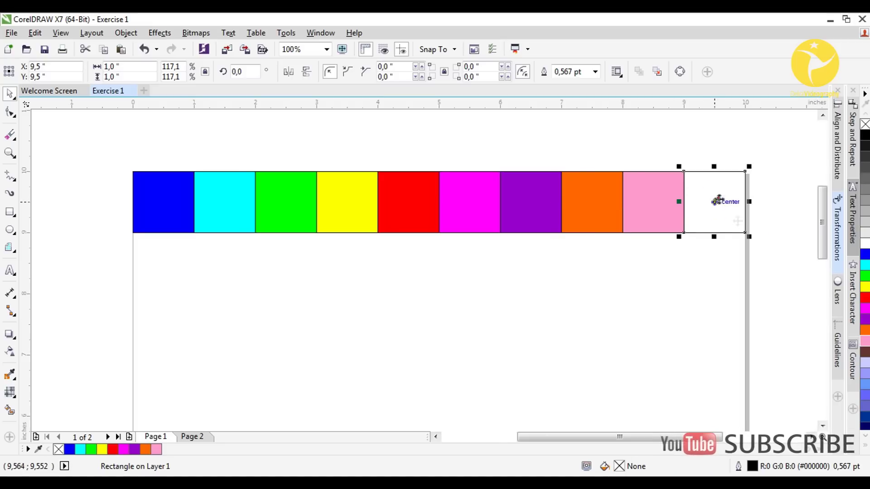
click(864, 352)
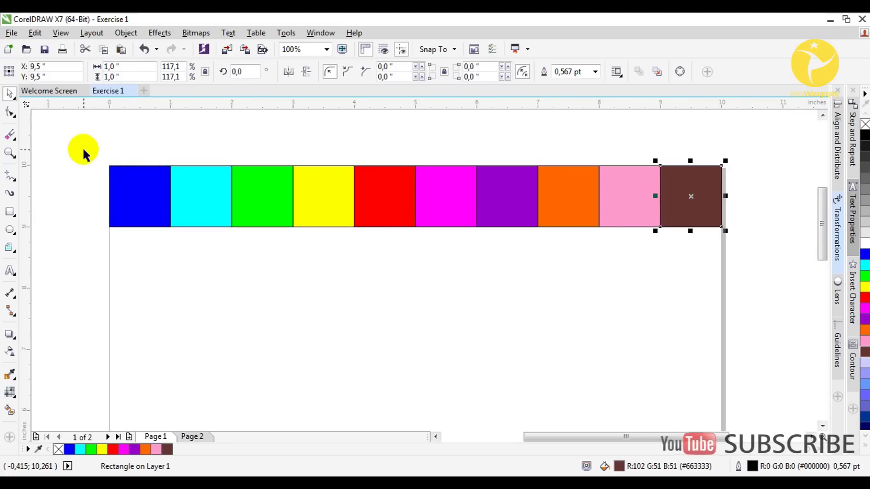
Remove the outline from all ten colored squares in the row
scroll(354, 159, up, 6)
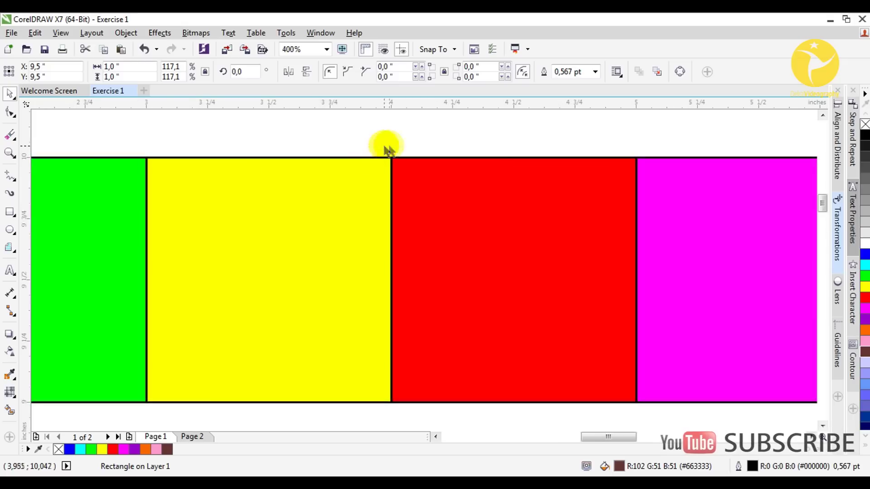
scroll(391, 186, down, 6)
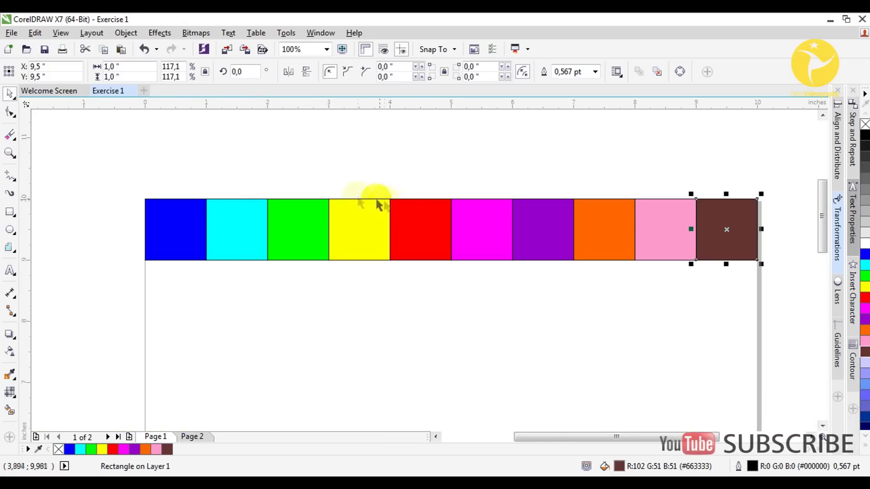
drag(131, 174, 769, 287)
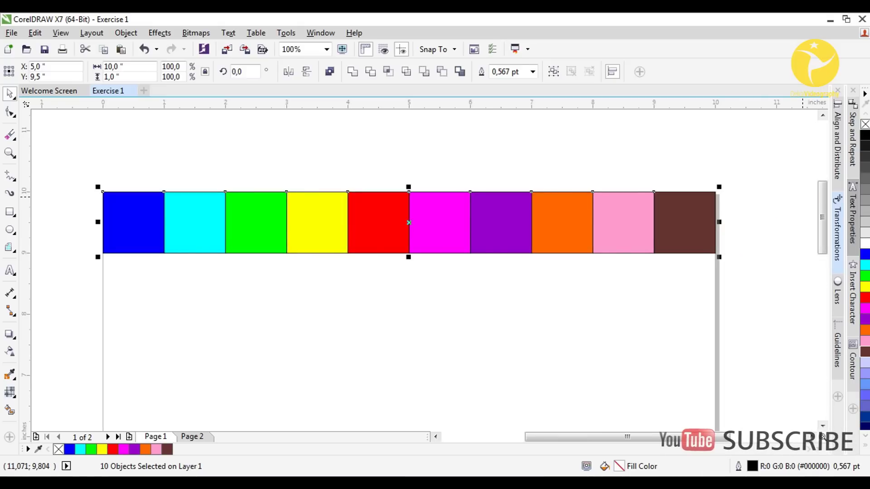
right_click(864, 126)
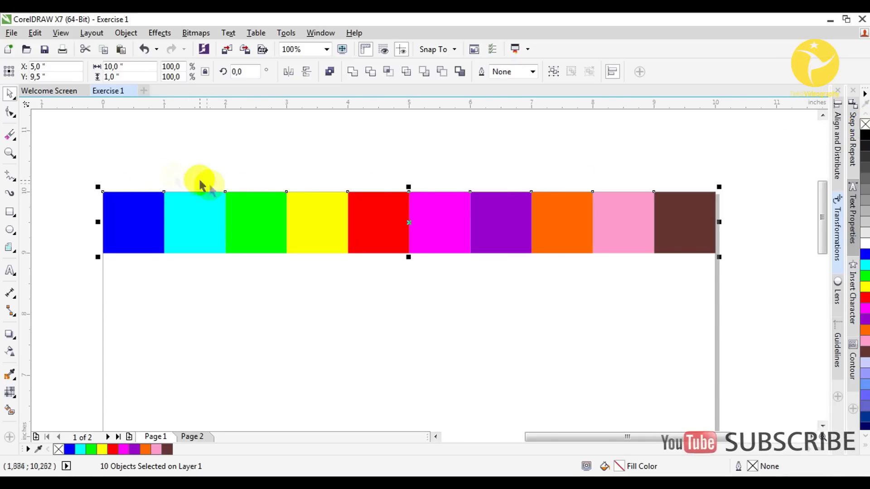
Duplicate the row of ten squares, placing the copy one inch to the right and one inch down
scroll(272, 195, up, 2)
scroll(331, 181, down, 3)
scroll(330, 179, up, 1)
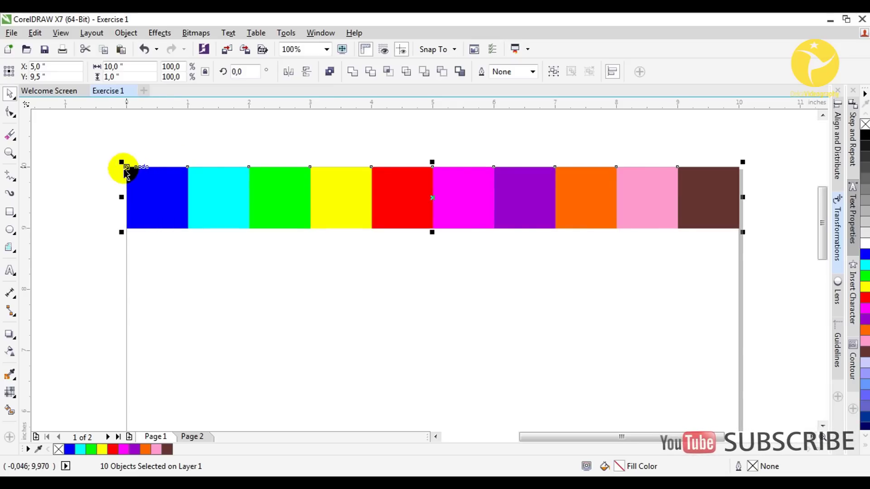
drag(126, 167, 188, 229)
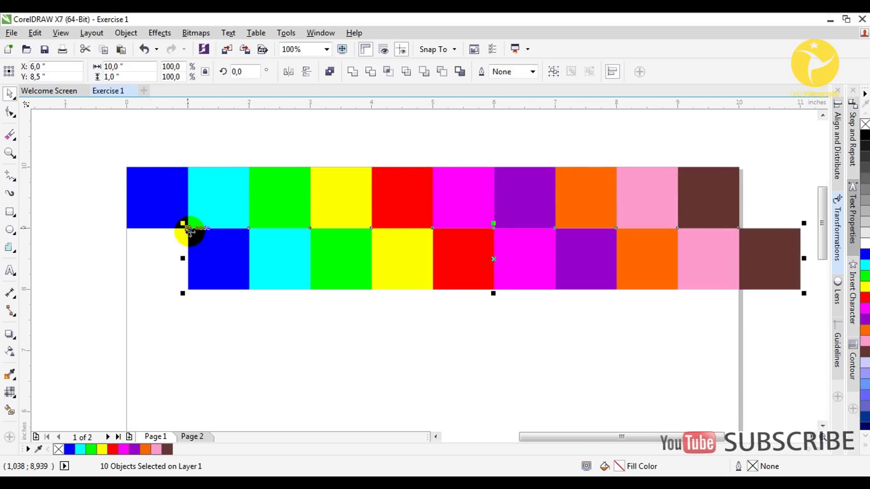
Repeat the offset duplication of the row until ten staggered rows reach the bottom edge of the page
scroll(188, 229, down, 2)
drag(225, 189, 263, 136)
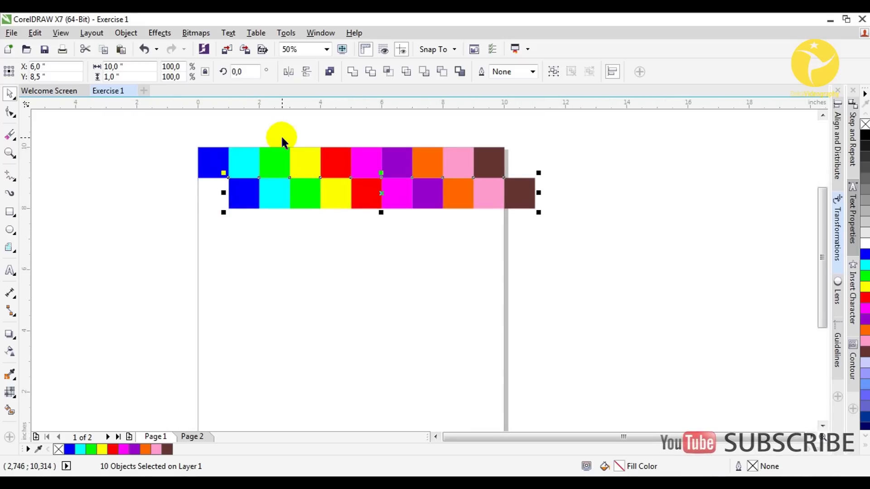
key(ctrl+r)
key(ctrl+r)
key(ctrl+r)
key(ctrl+r)
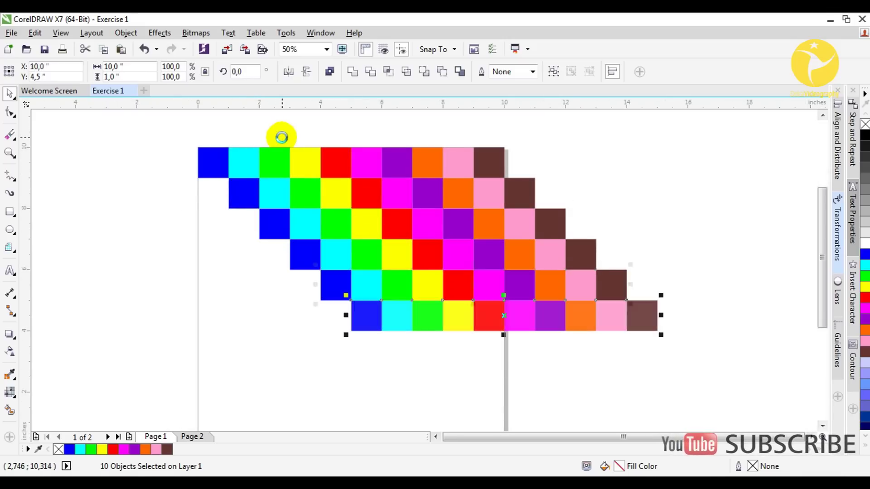
key(ctrl+r)
key(ctrl+r)
key(ctrl+r)
Duplicate all ten staggered rows 10 inches to the left so the copy covers the page's empty corner
scroll(281, 139, down, 2)
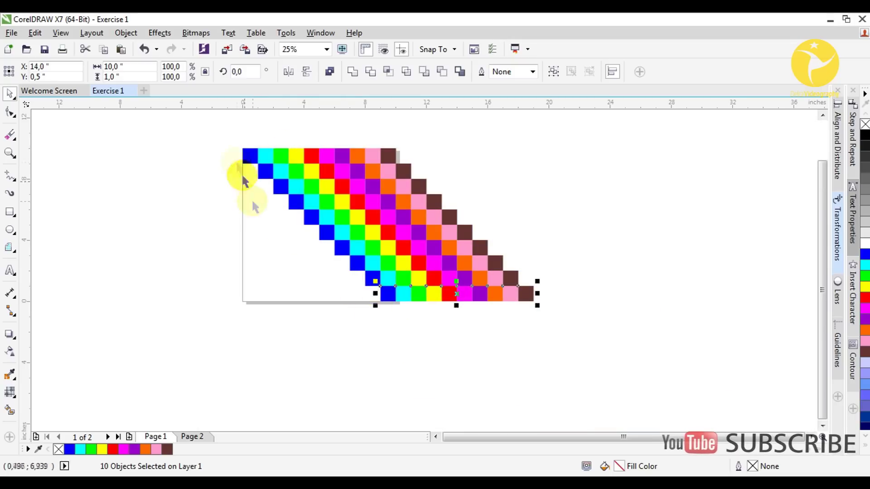
drag(195, 119, 313, 203)
click(224, 186)
mouse_move(224, 186)
mouse_down()
mouse_move(282, 194)
mouse_move(305, 225)
mouse_up()
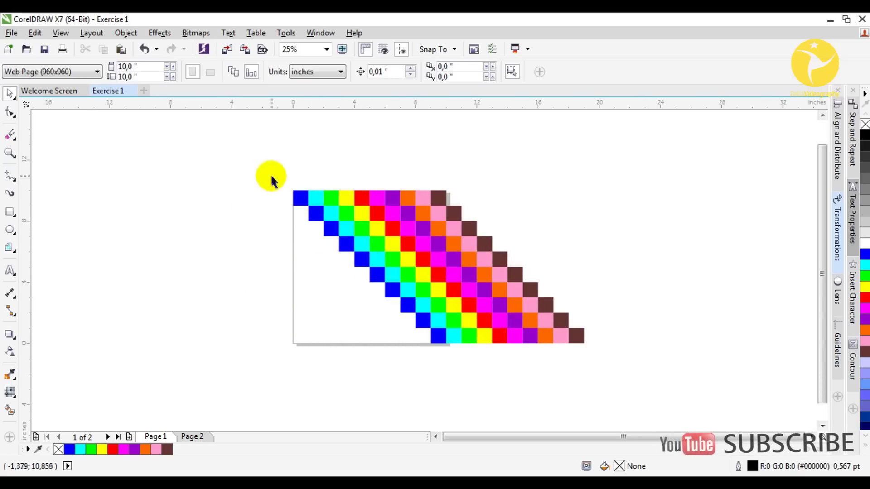
drag(268, 170, 620, 372)
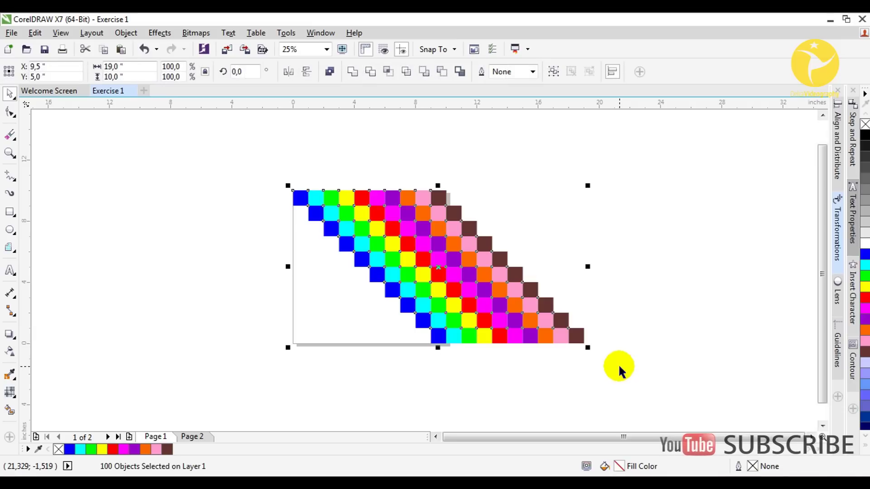
drag(588, 330, 435, 335)
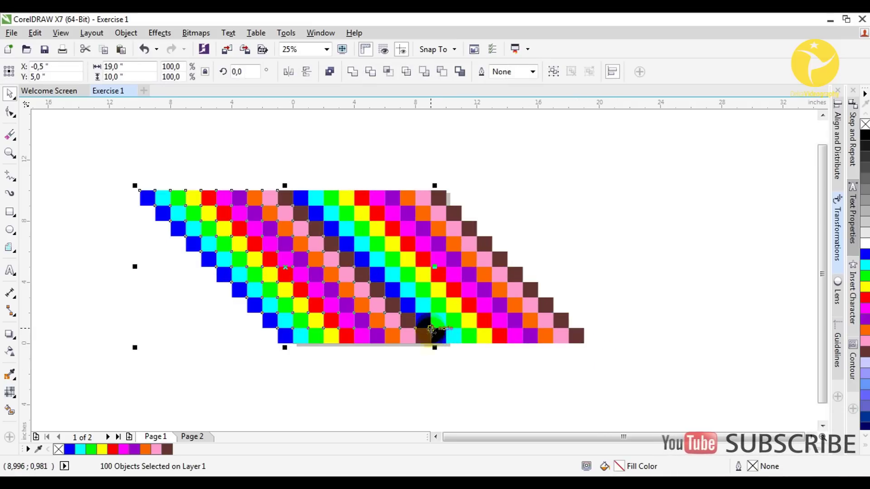
Delete the colored squares that extend beyond both sides of the page, leaving only the 10 by 10 block
click(435, 368)
drag(312, 307, 349, 312)
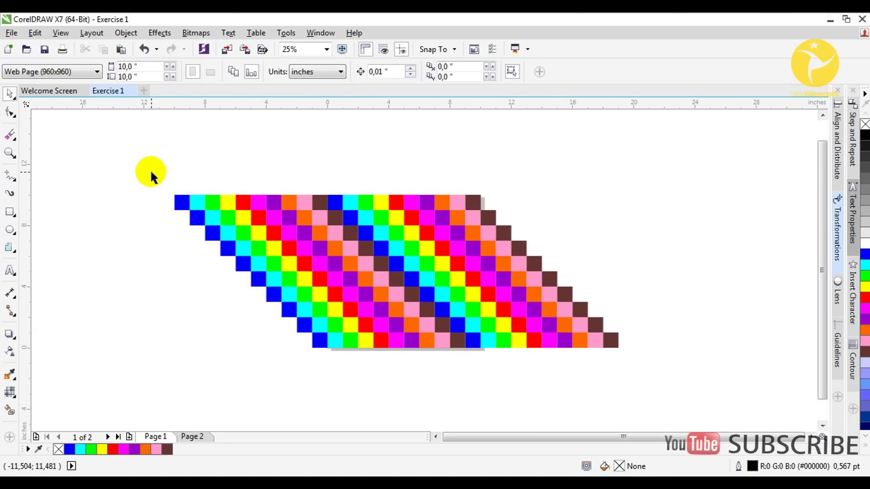
drag(151, 172, 334, 355)
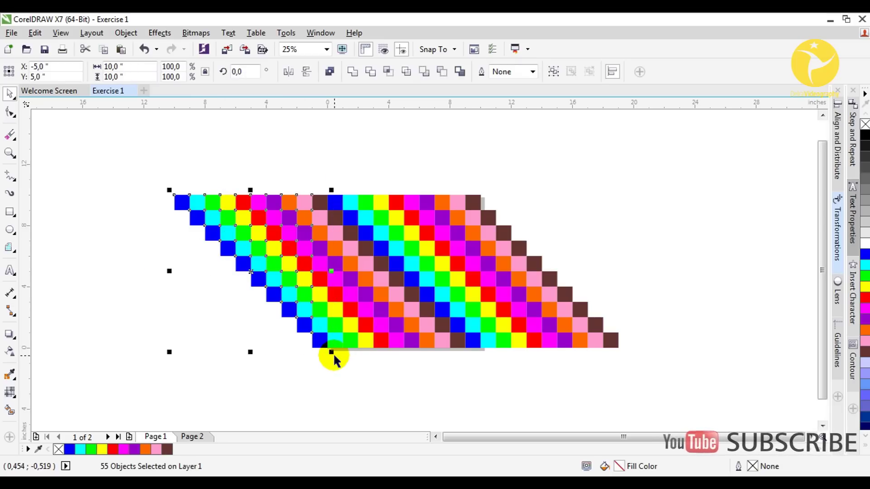
key(Delete)
drag(639, 370, 471, 172)
key(Delete)
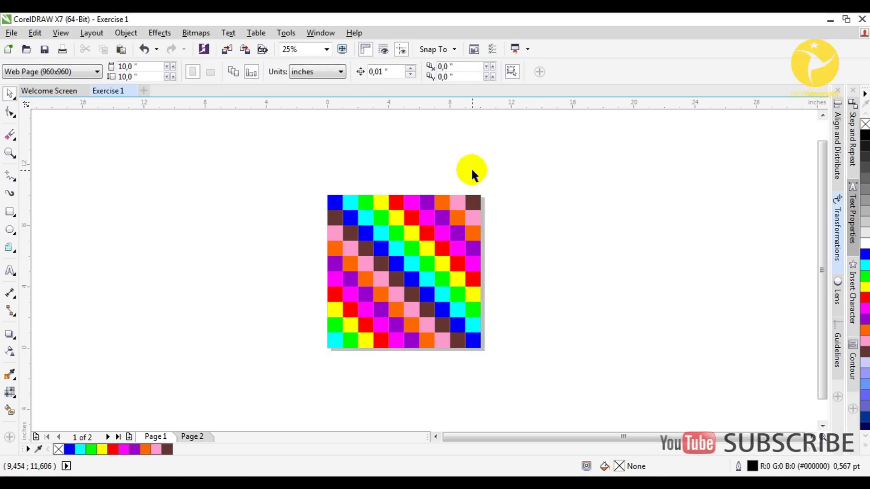
Fit the page in view, then switch to the photo viewer to compare Rectangle pattern.png and view Icon pattern.png
key(z)
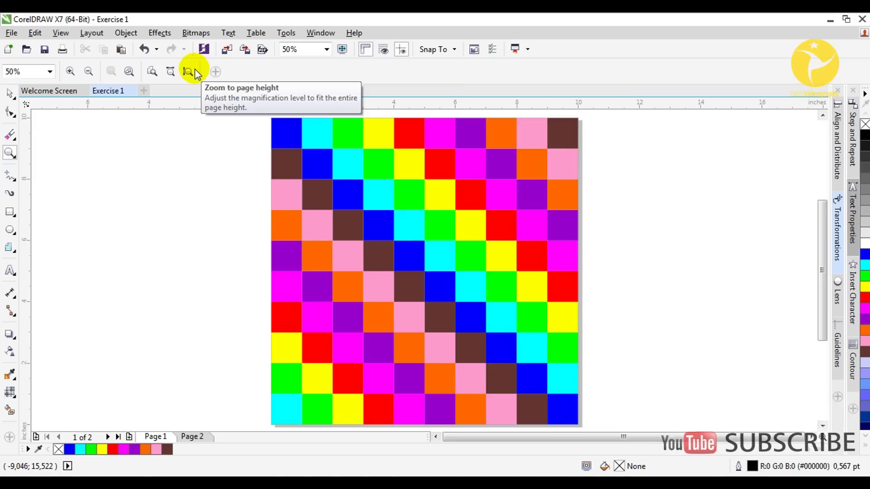
click(10, 93)
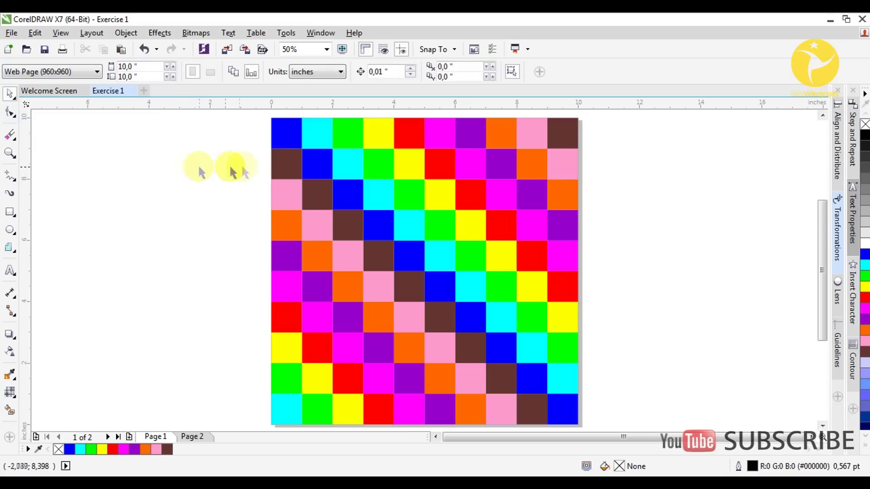
click(299, 236)
click(466, 469)
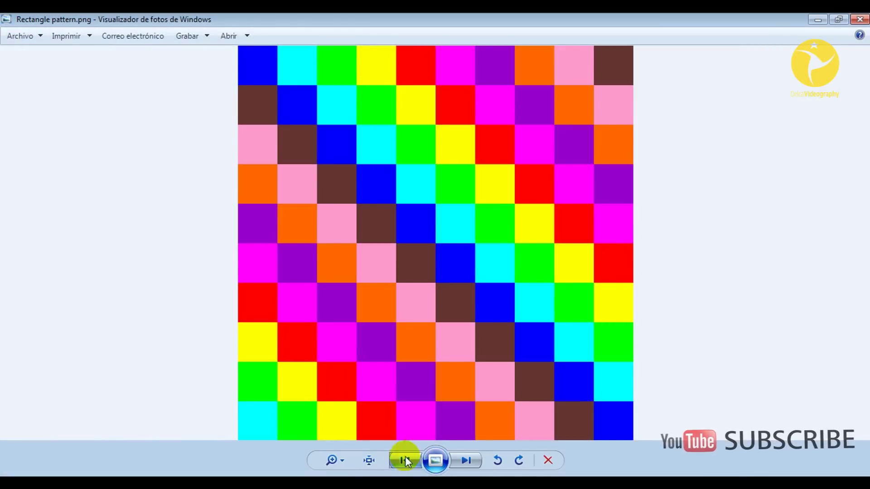
click(405, 460)
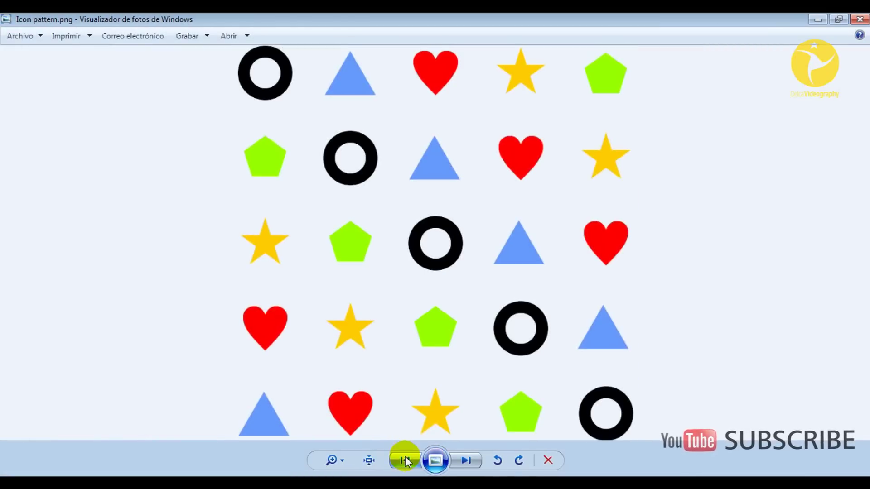
click(817, 20)
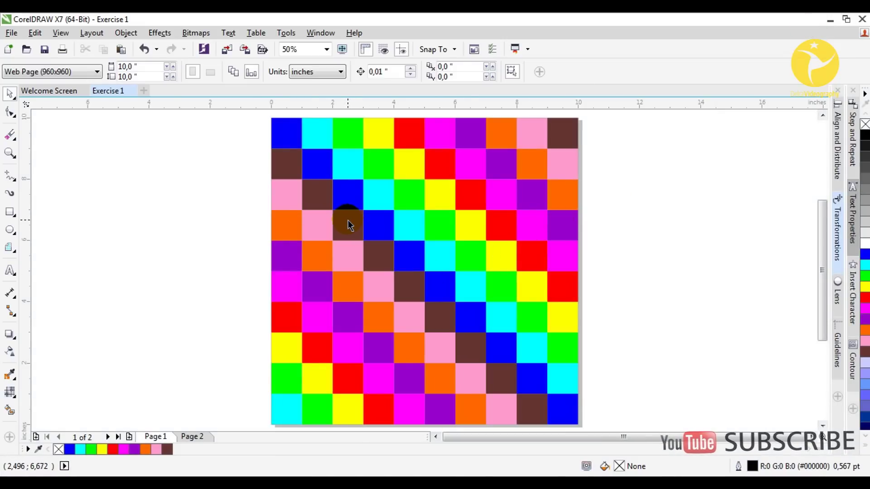
Copy all 100 squares of the finished rectangle pattern
scroll(348, 224, down, 1)
drag(263, 147, 508, 345)
scroll(389, 194, up, 1)
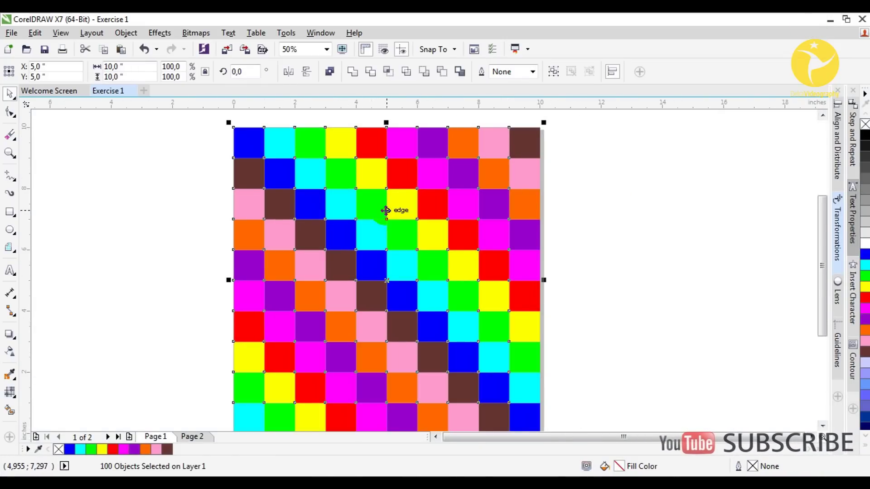
right_click(385, 210)
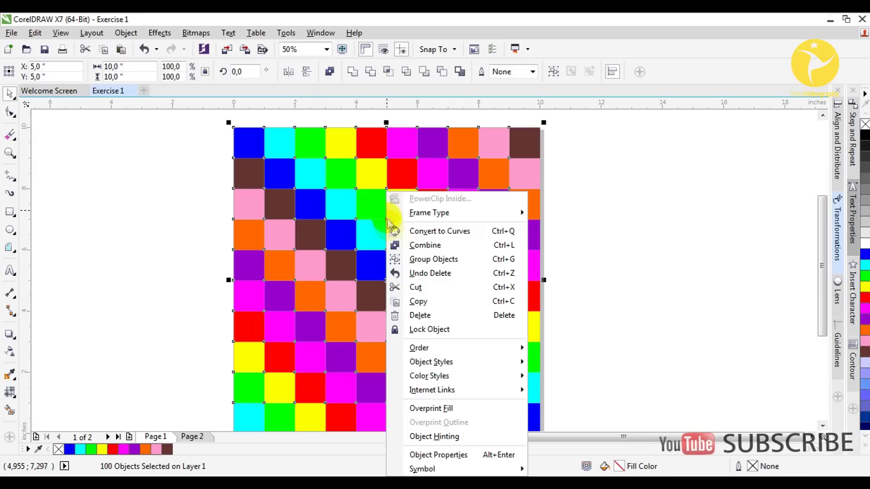
click(476, 301)
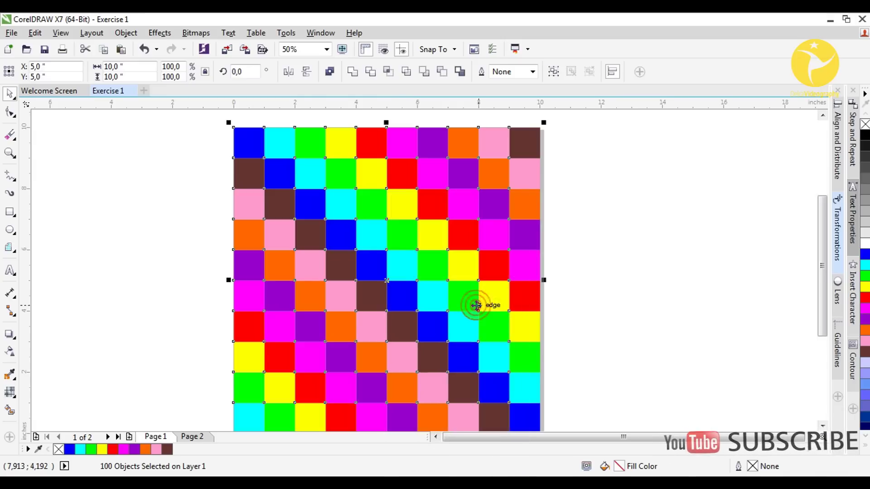
Insert a blank page directly after Page 1 and paste the copied squares onto it
click(130, 437)
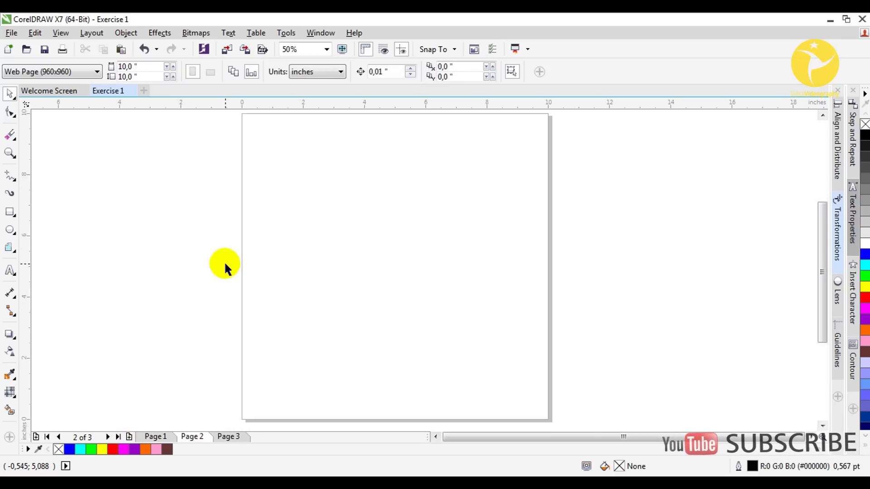
right_click(328, 209)
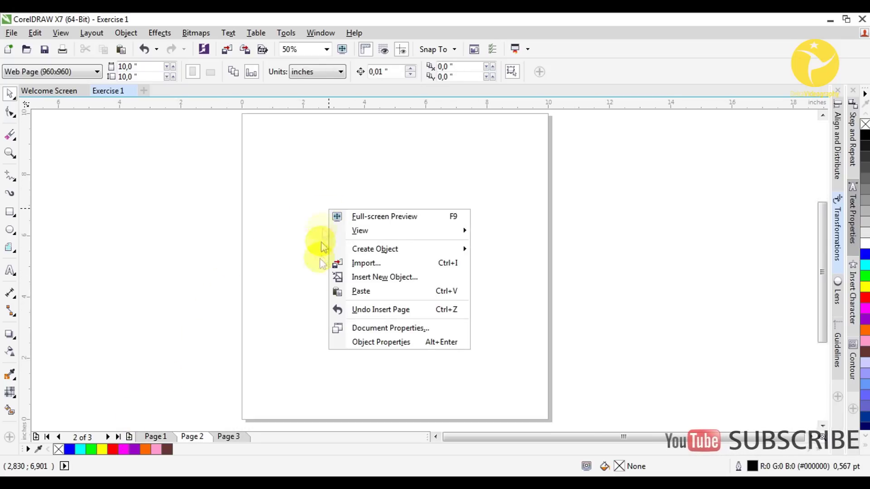
click(384, 292)
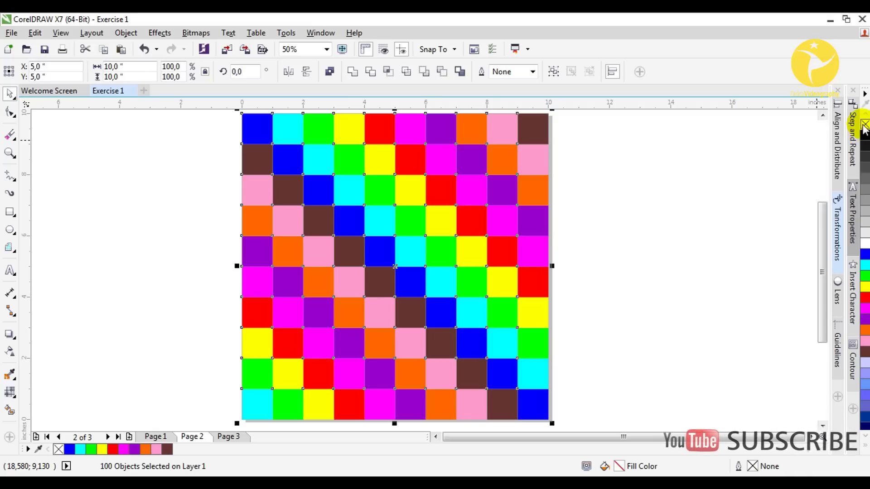
Turn the pasted squares into a guide grid with no fill and a black outline, and lock them
click(865, 129)
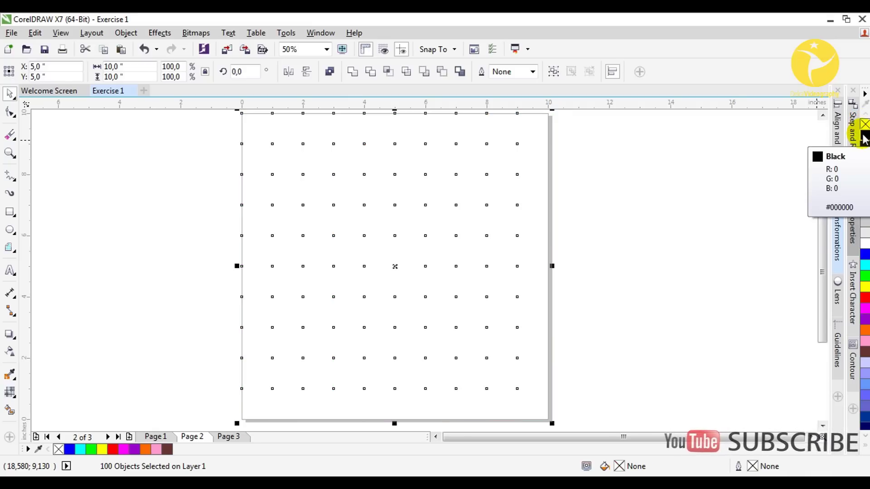
right_click(865, 138)
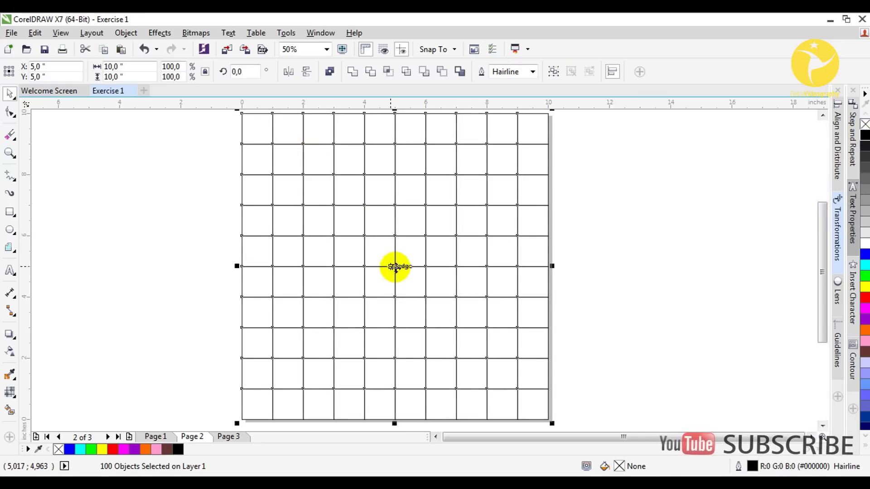
right_click(397, 269)
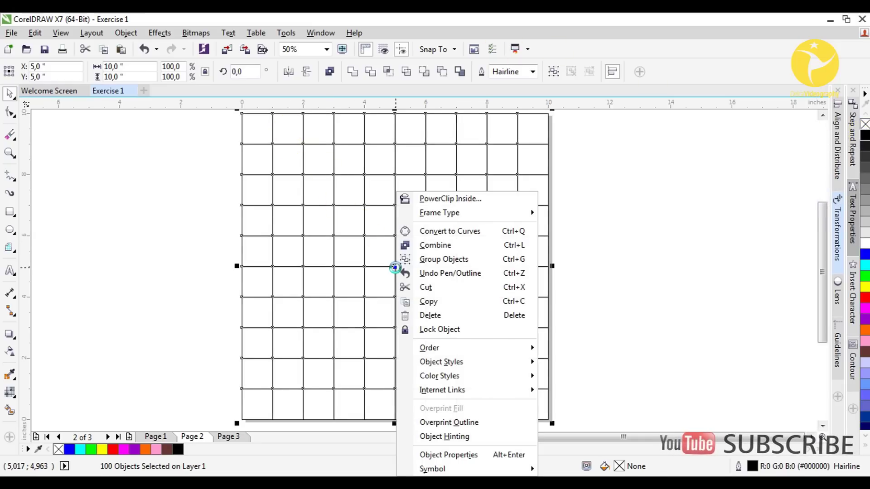
click(444, 332)
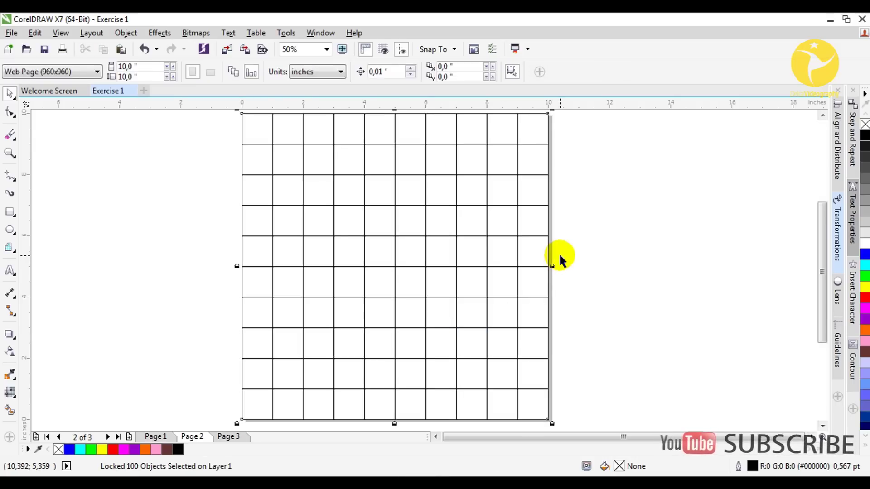
Draw a 1-inch circle centered on the first inner grid intersection near the page's upper-left corner, at X 1, Y 9 inches
key(h)
drag(175, 181, 194, 194)
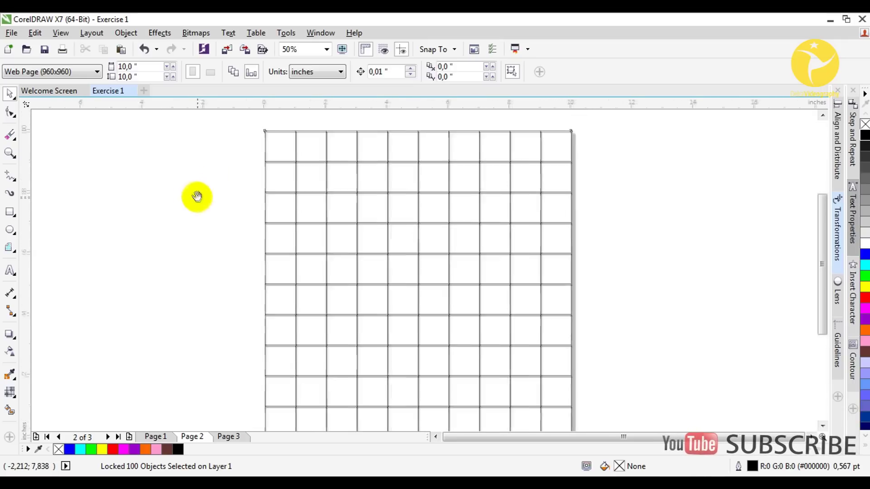
scroll(272, 132, up, 2)
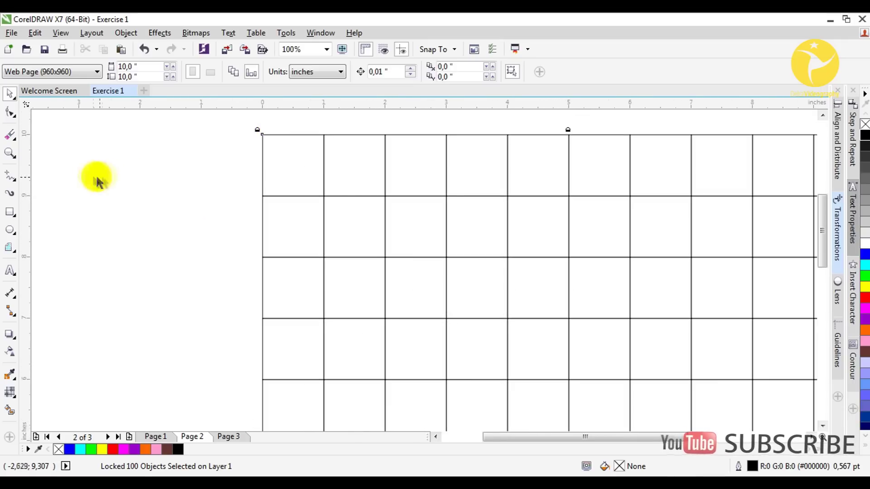
click(10, 231)
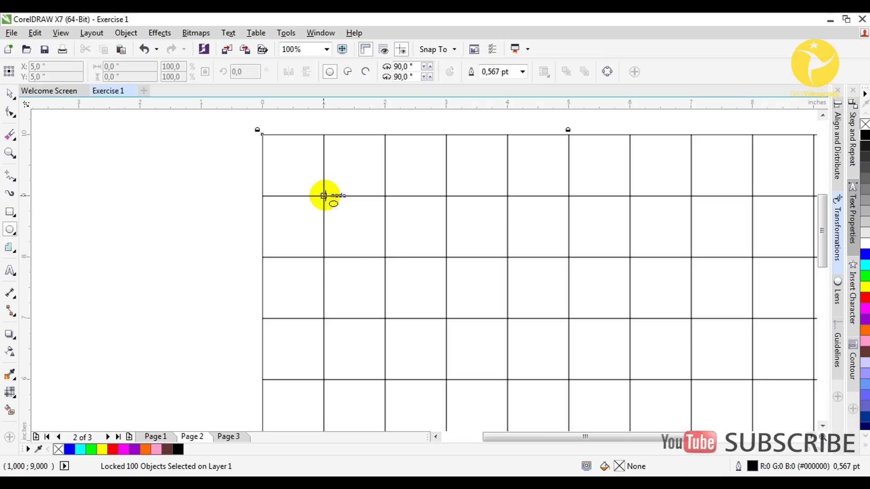
drag(323, 196, 330, 198)
drag(342, 209, 355, 196)
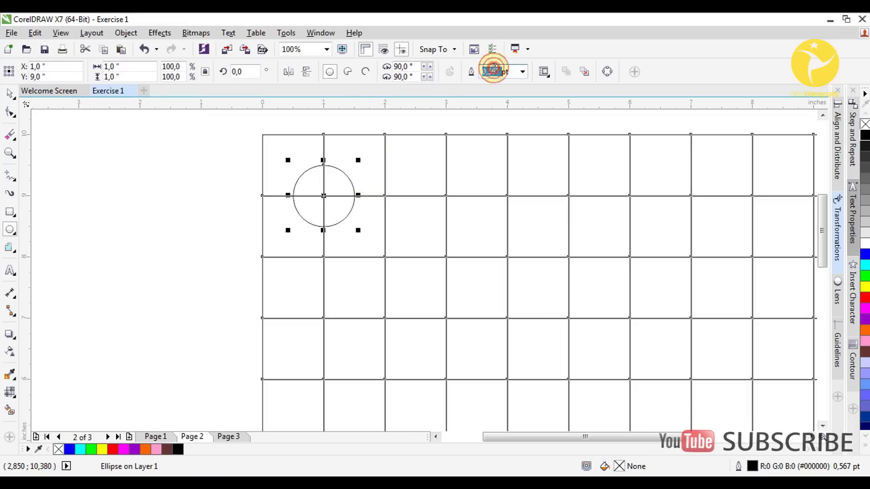
Set the circle's outline width to 20 pt and compare the ring with Icon pattern.png in the photo viewer
text(20pt)
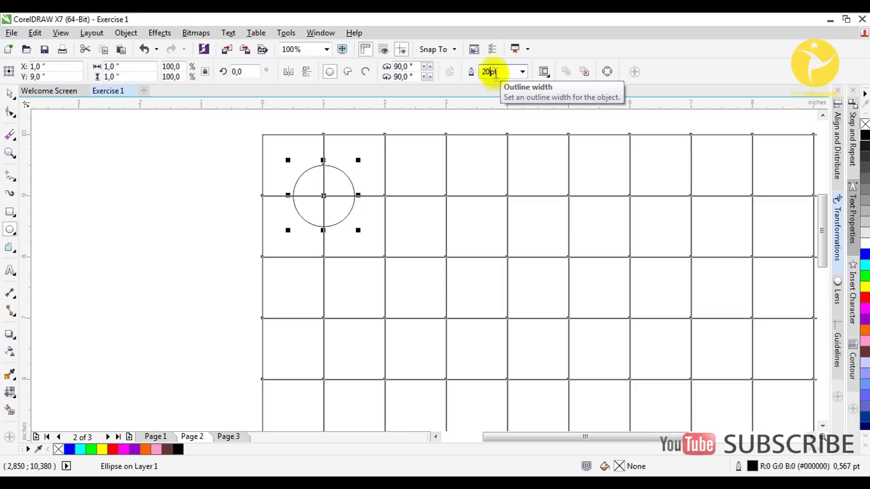
key(Return)
drag(424, 132, 276, 151)
click(9, 94)
scroll(262, 194, down, 2)
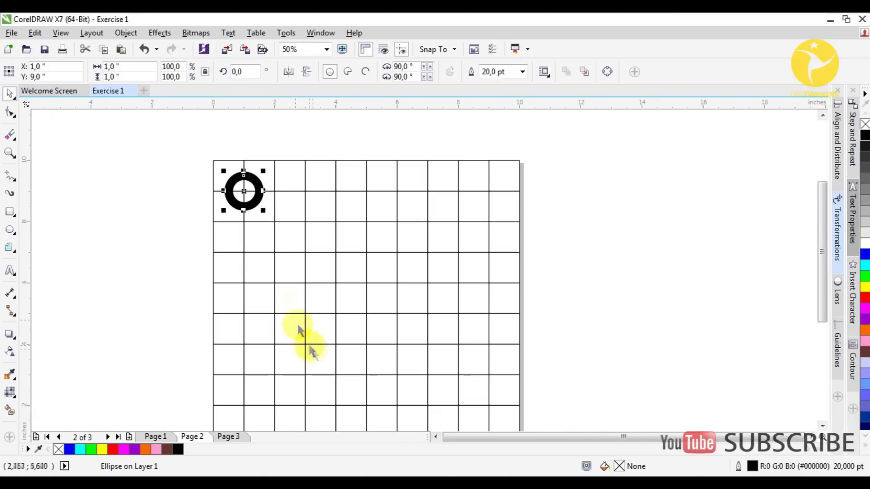
scroll(249, 248, up, 2)
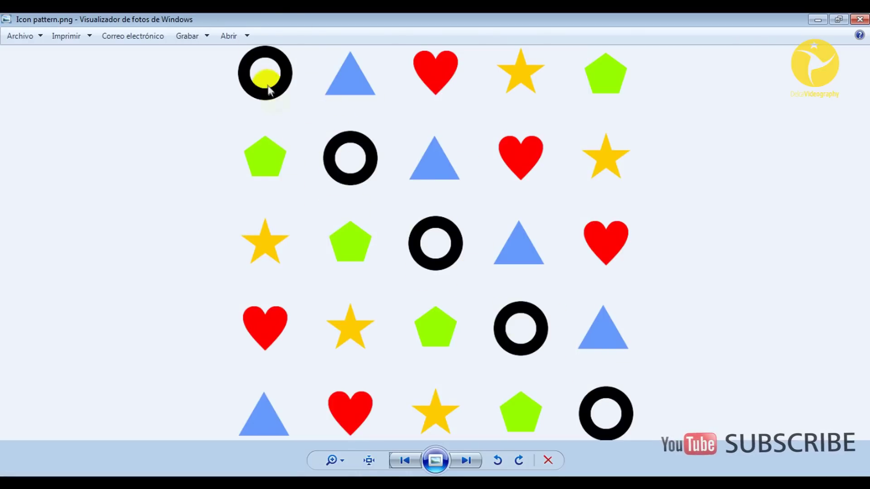
click(818, 20)
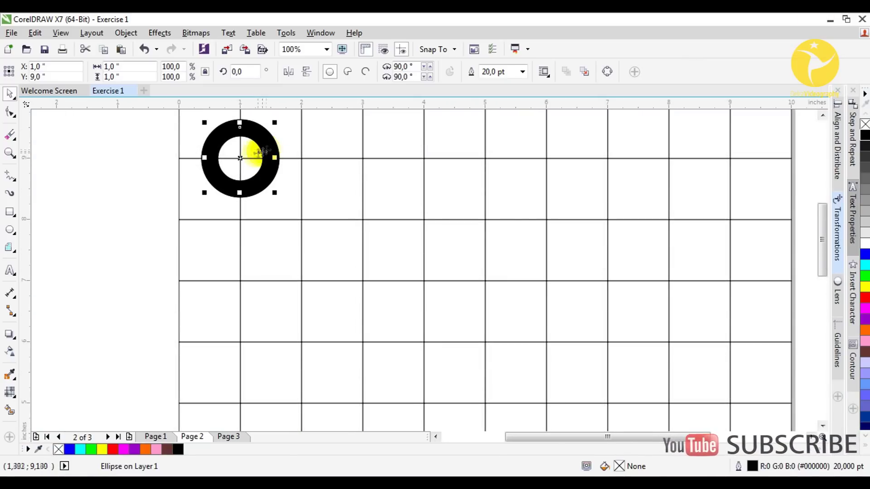
Place a copy of the ring two inches to the right and two inches down, on the grid intersection
drag(240, 158, 362, 280)
scroll(340, 164, down, 2)
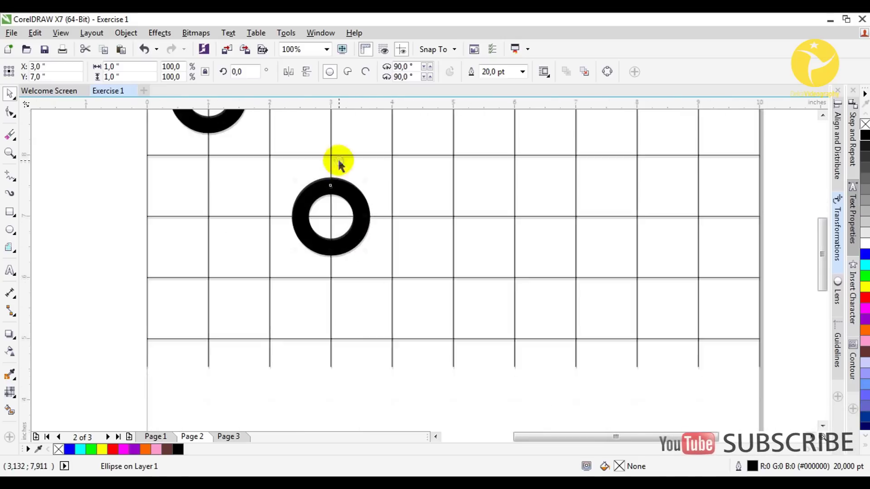
drag(336, 173, 341, 210)
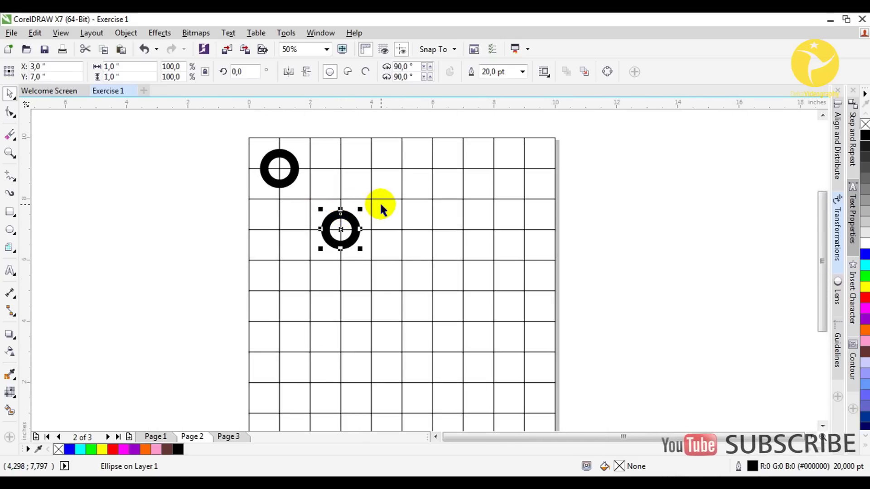
Repeat the offset duplication until five rings run diagonally down to the page's lower-right corner
key(ctrl+d)
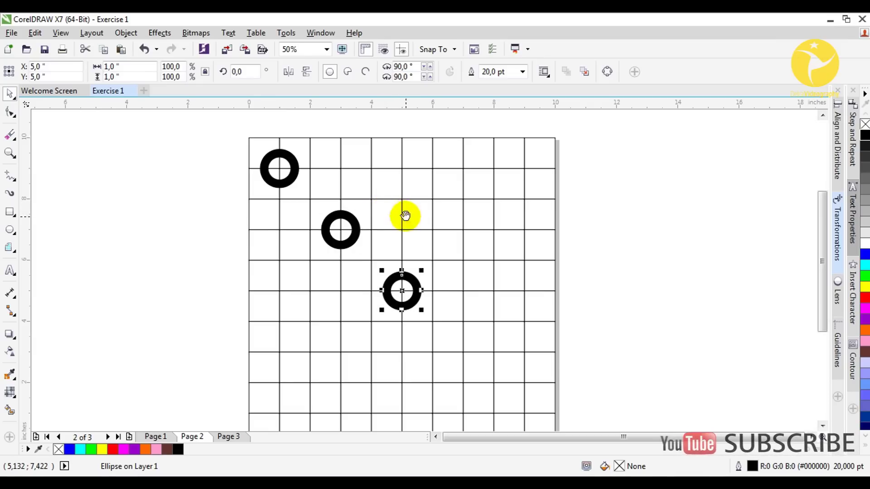
drag(405, 214, 415, 176)
key(ctrl+d)
key(ctrl+d)
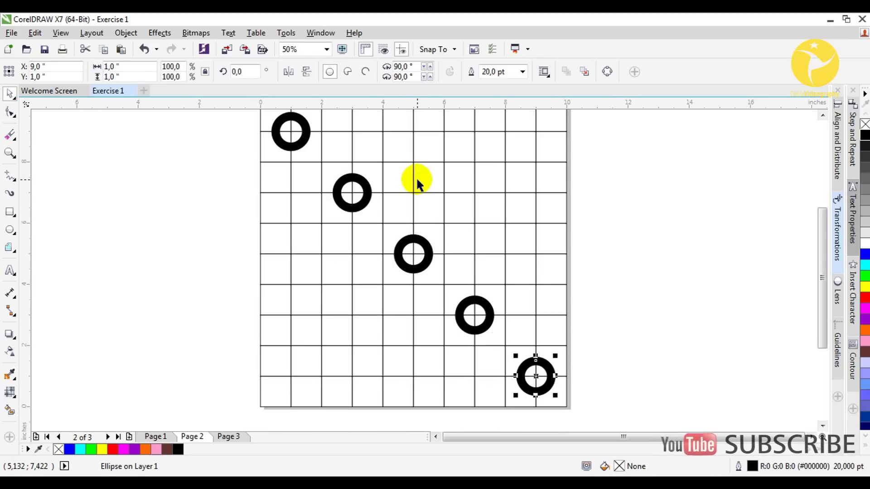
drag(475, 157, 483, 194)
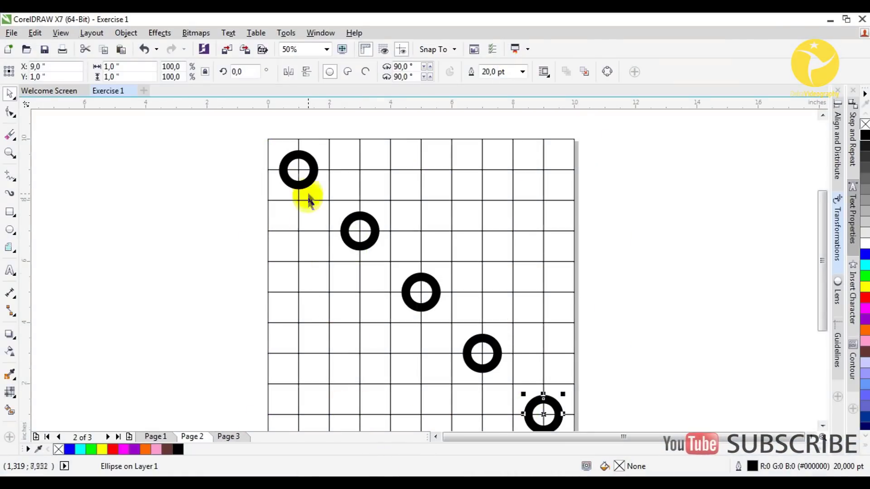
Draw a triangle about 1.17 inches wide around the grid intersection at X 3, Y 9 inches, two inches right of the first ring
scroll(326, 140, up, 2)
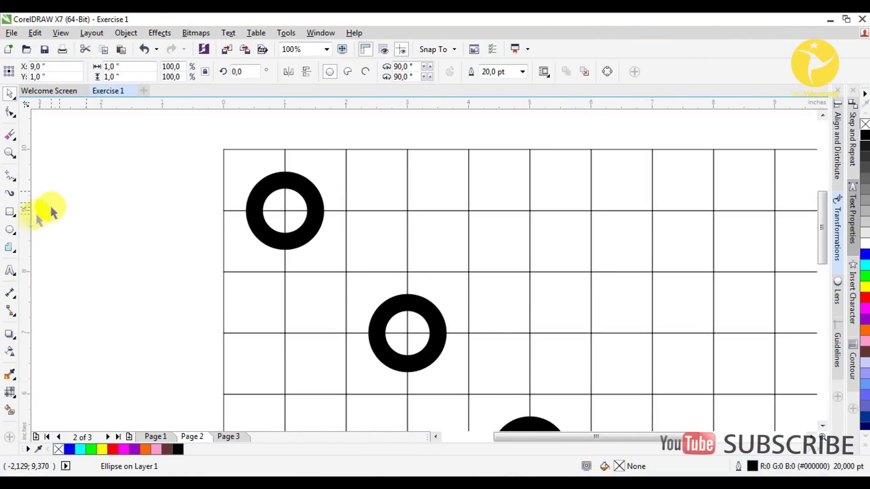
click(11, 231)
click(13, 249)
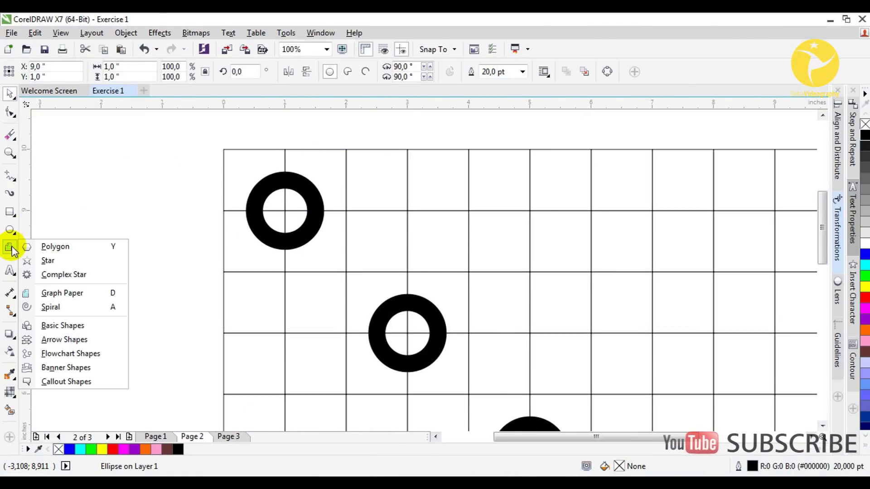
click(89, 246)
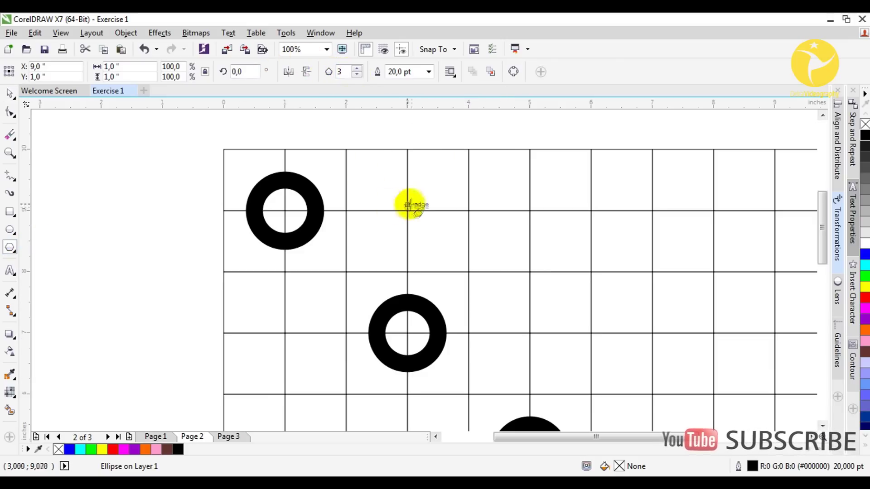
scroll(385, 190, down, 1)
scroll(385, 191, right, 2)
drag(361, 193, 402, 213)
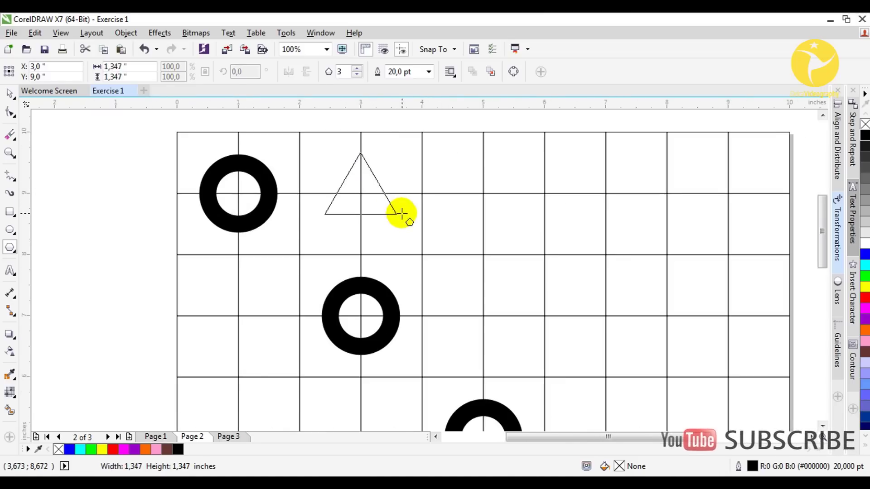
drag(401, 213, 399, 214)
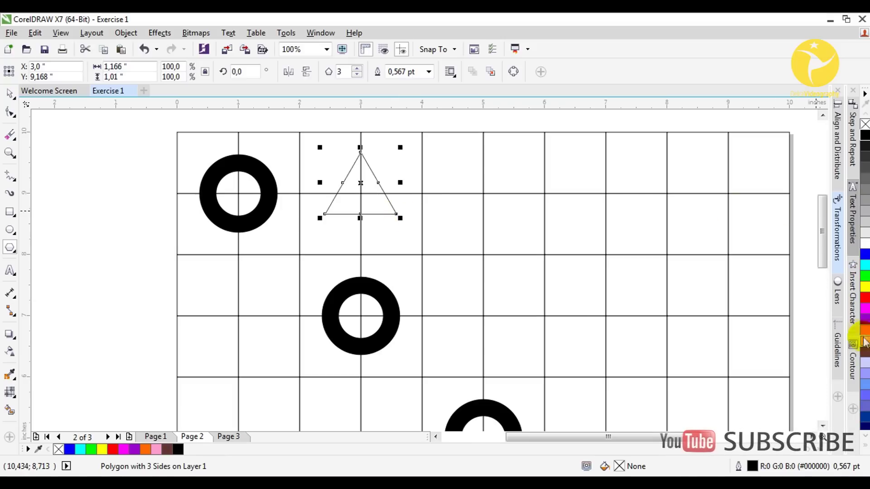
Fill the triangle with light blue #6699FF without an outline and center it on the grid intersection at X 3, Y 9
click(864, 385)
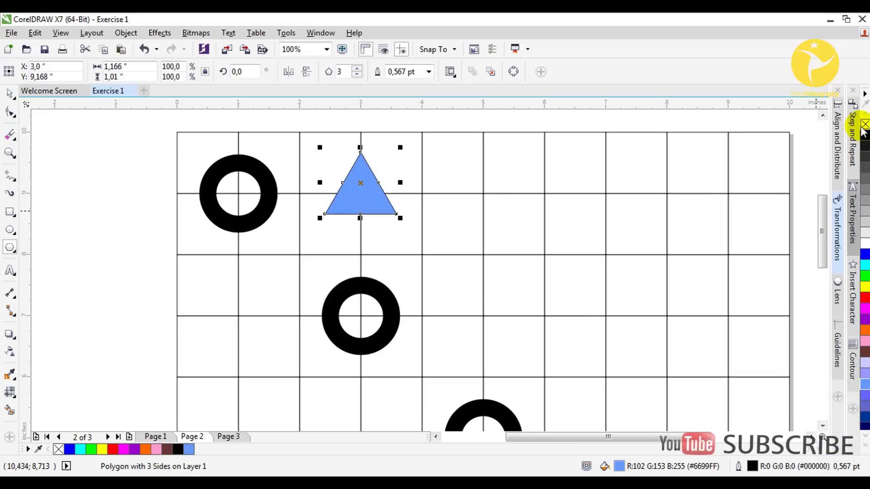
click(10, 92)
scroll(346, 175, up, 1)
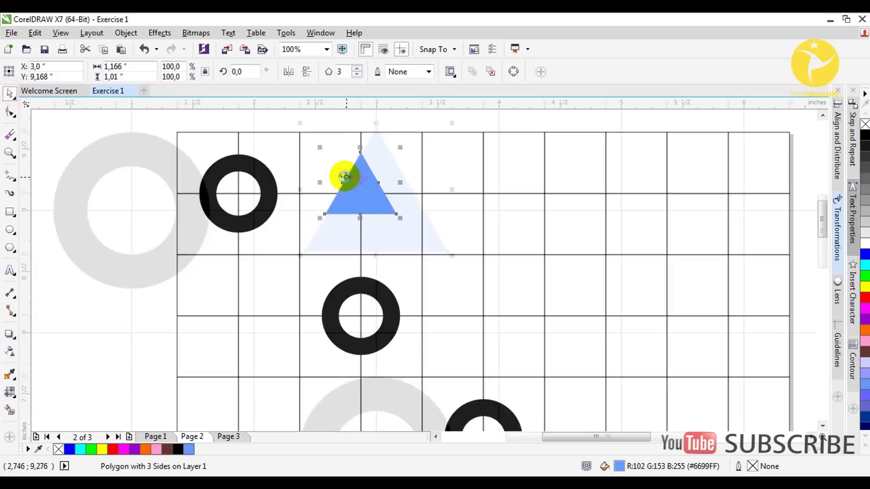
drag(376, 190, 378, 212)
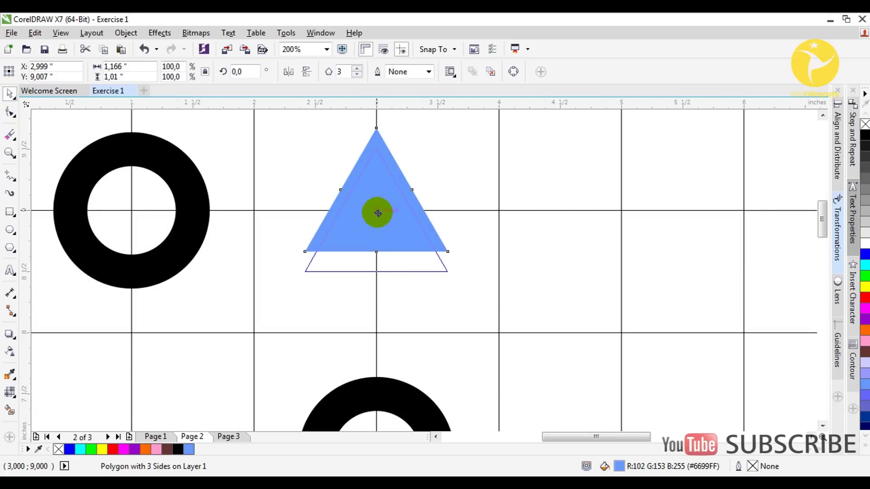
drag(378, 213, 376, 211)
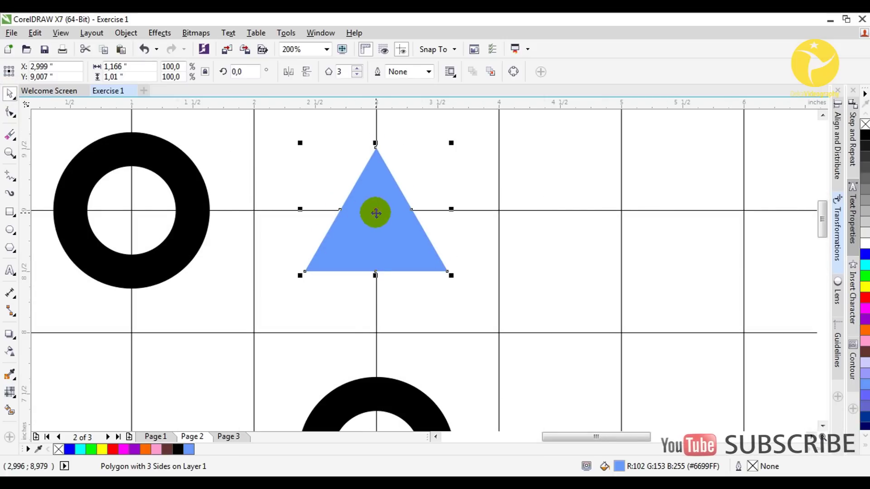
Duplicate the triangle two inches right and two inches down, repeating the offset diagonally until a copy falls beyond the page's right edge
scroll(373, 210, down, 1)
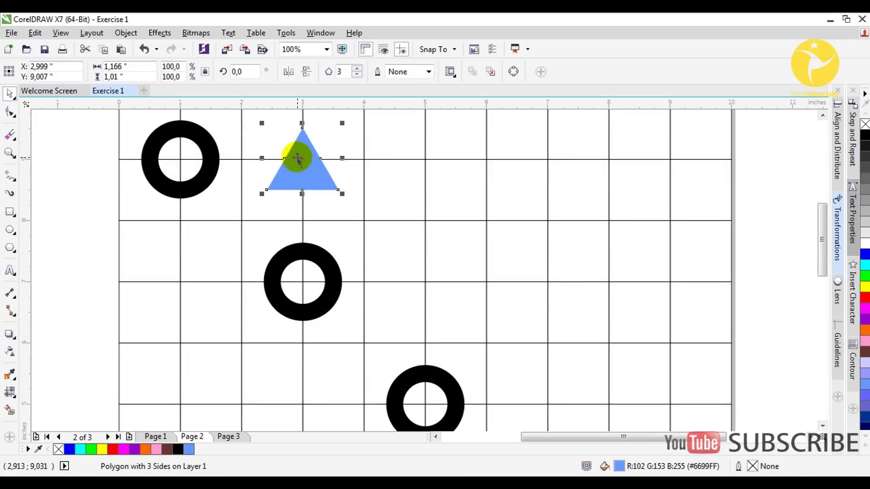
drag(303, 158, 422, 284)
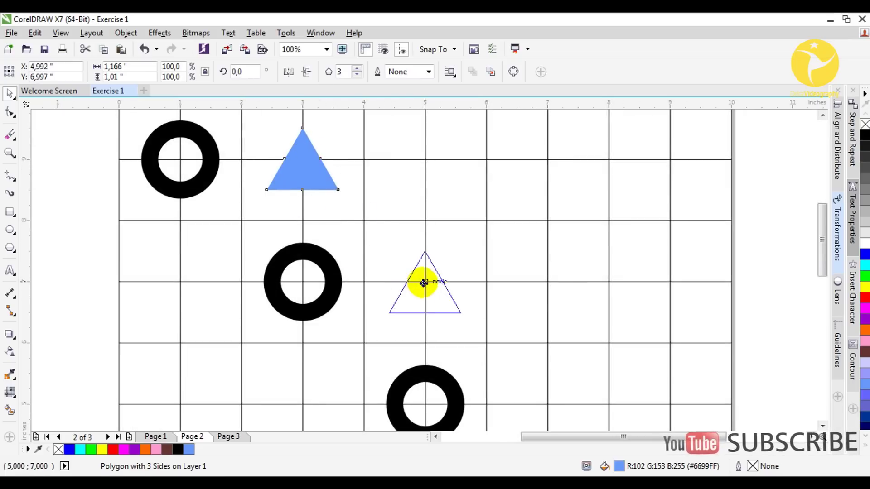
scroll(461, 222, down, 1)
key(ctrl+r)
key(ctrl+r)
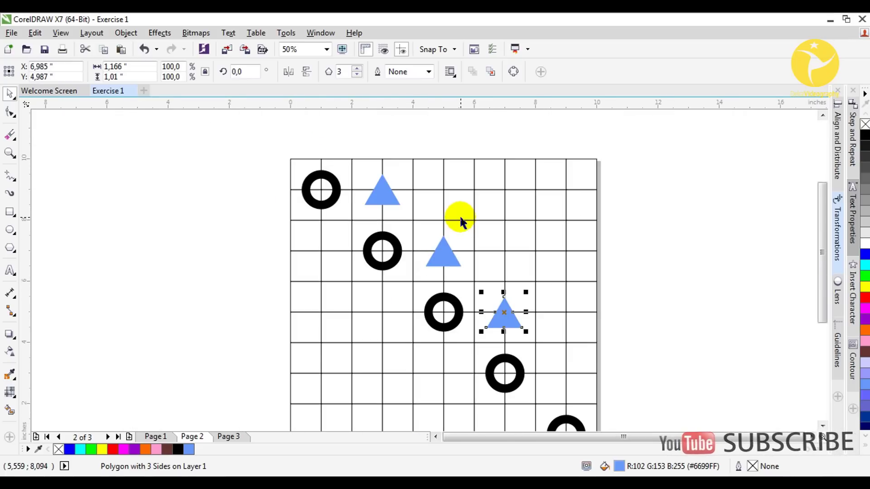
drag(566, 375, 594, 233)
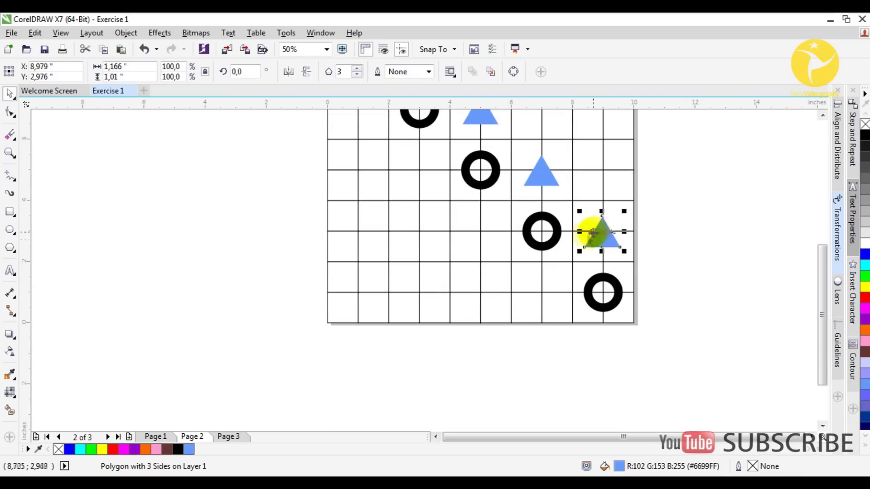
key(ctrl+r)
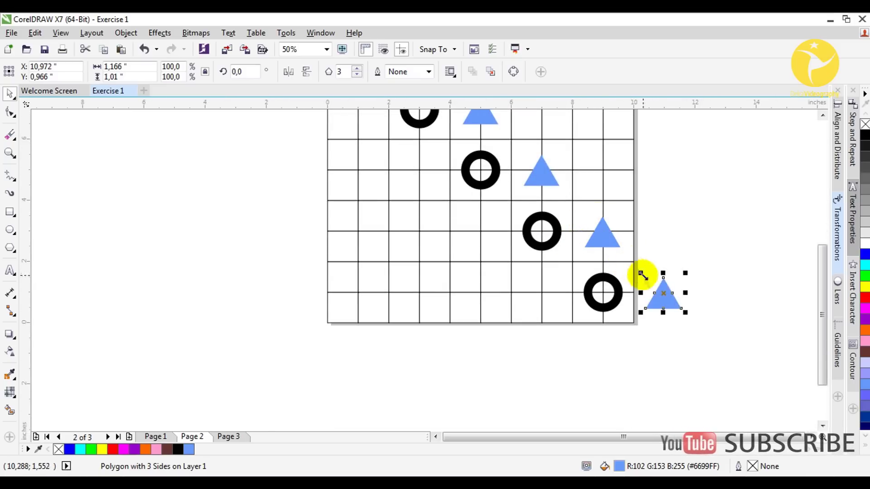
Move the off-page triangle to the grid intersection near the page's lower-left corner, at X 1, Y 1 inch
drag(663, 295, 359, 298)
scroll(359, 297, up, 2)
scroll(355, 295, down, 3)
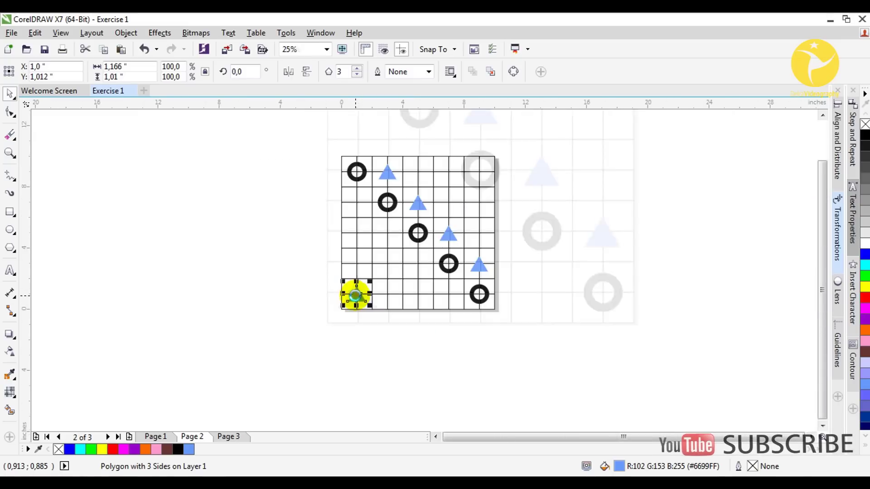
Draw a heart about 1.06 inches wide centered at X 5, Y 9 inches, and color it red without an outline
scroll(398, 217, up, 1)
scroll(397, 213, up, 1)
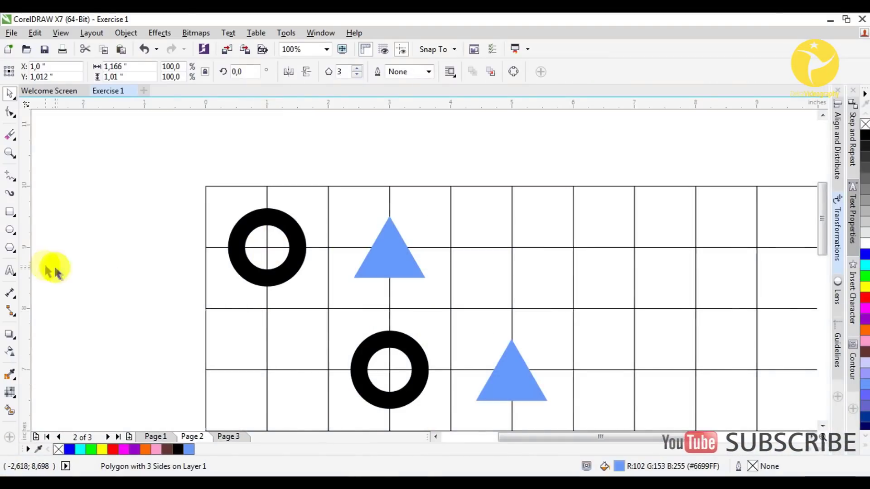
click(10, 247)
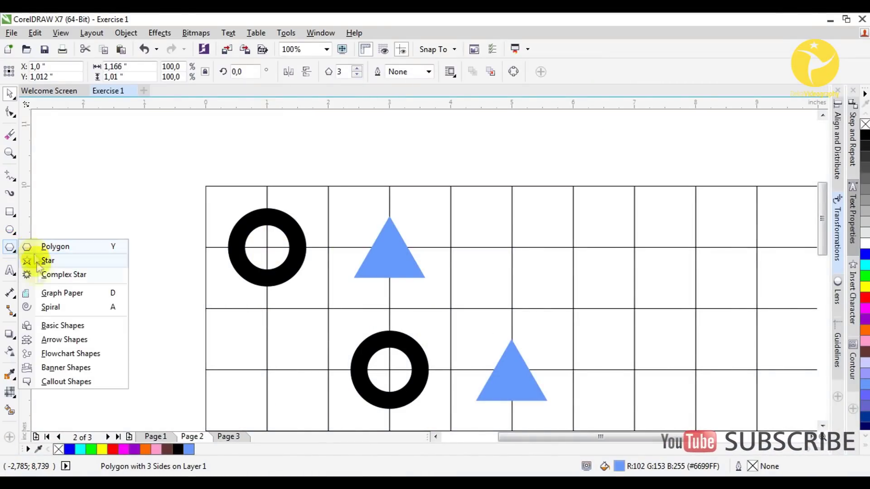
click(46, 325)
click(329, 71)
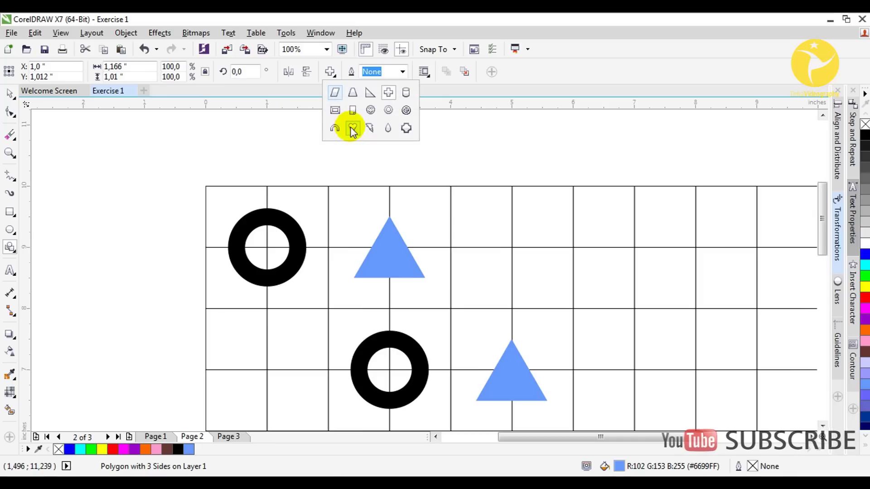
click(352, 128)
scroll(374, 155, right, 2)
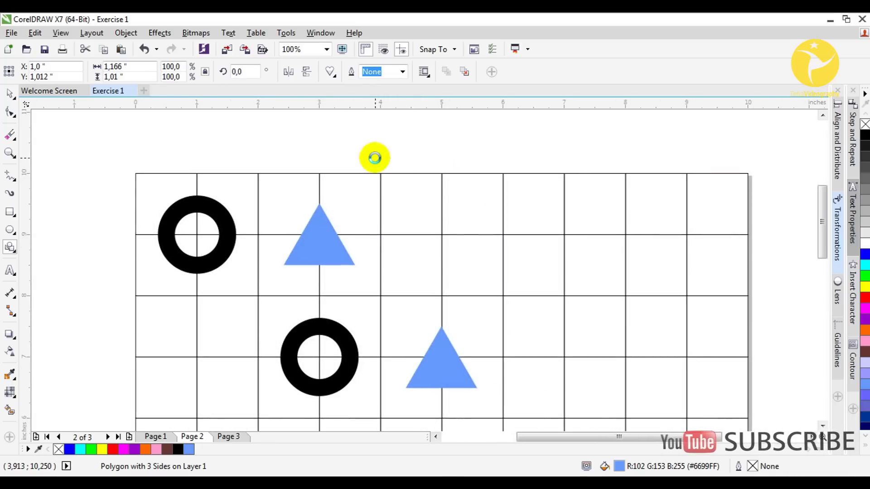
drag(442, 235, 474, 255)
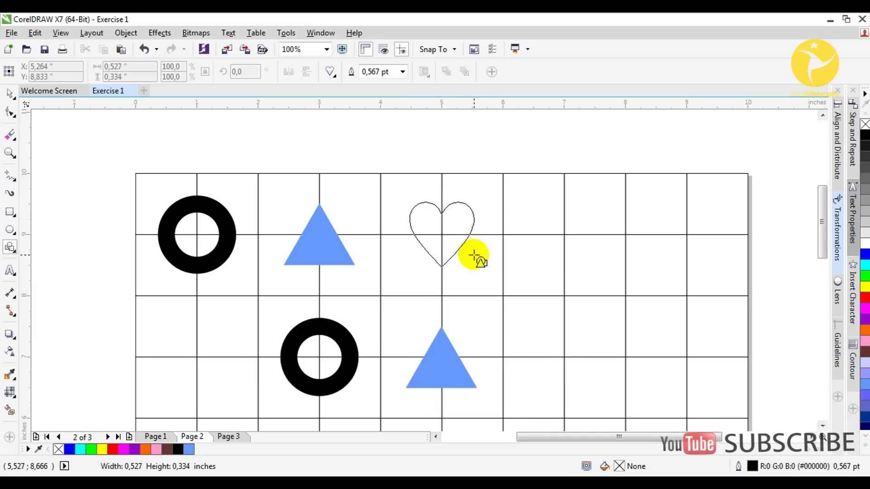
drag(474, 255, 427, 229)
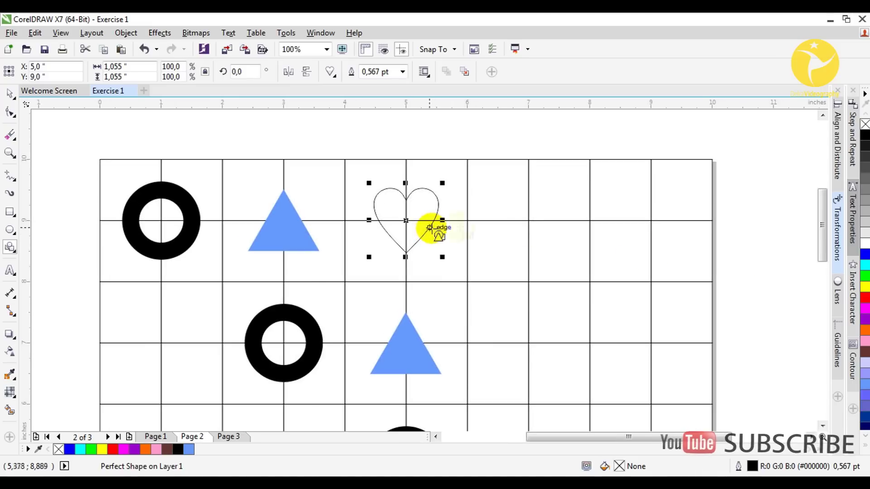
click(864, 299)
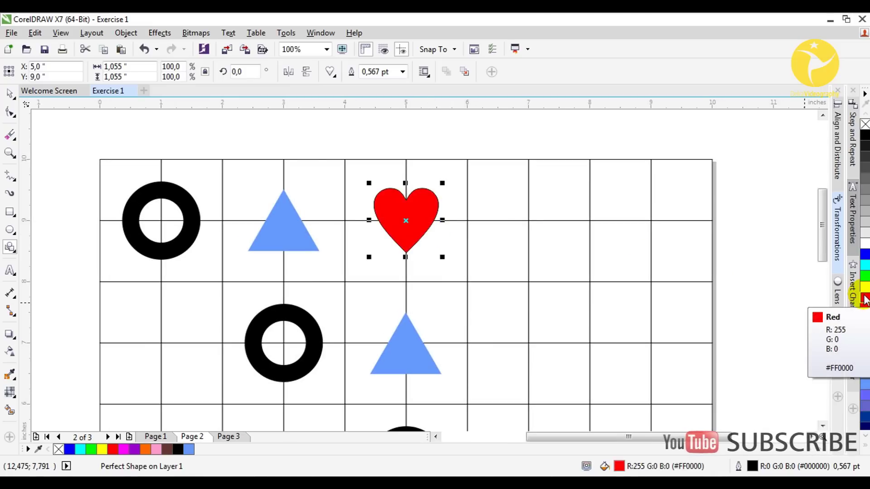
right_click(865, 125)
Duplicate the heart two inches right and two inches down, repeating the offset diagonally until a copy lands beyond the page's right edge
scroll(569, 169, down, 2)
scroll(495, 207, up, 2)
drag(405, 212, 529, 333)
scroll(526, 281, down, 4)
key(ctrl+r)
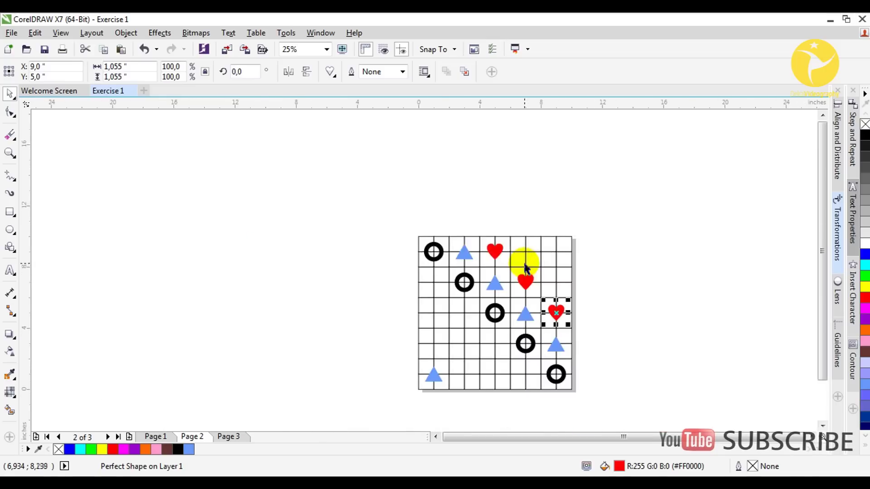
key(ctrl+r)
Move the off-page heart to the intersection at X 1, Y 3 inches, and place a copy of it at X 3, Y 1
scroll(550, 237, up, 2)
drag(676, 373, 378, 379)
scroll(291, 194, down, 3)
click(289, 242)
click(388, 231)
drag(388, 231, 448, 293)
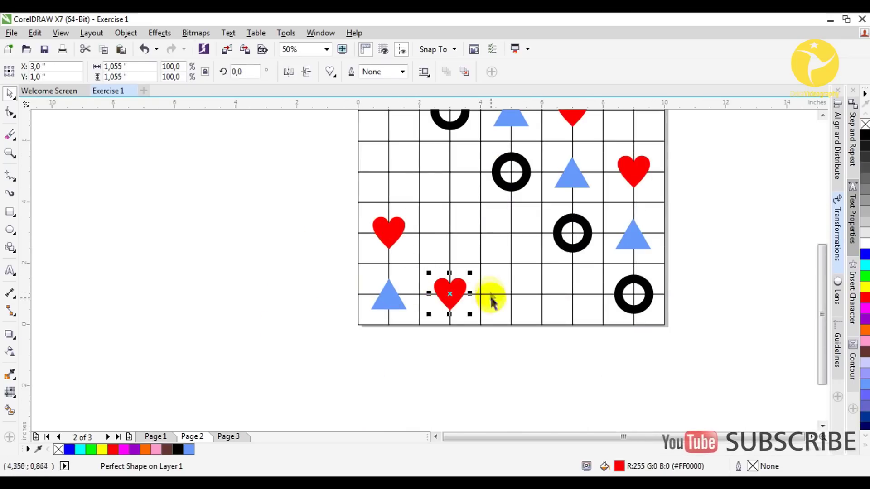
Draw a five-pointed star about 1.18 inches wide from the grid intersection at X 7, Y 9 inches
scroll(358, 183, up, 3)
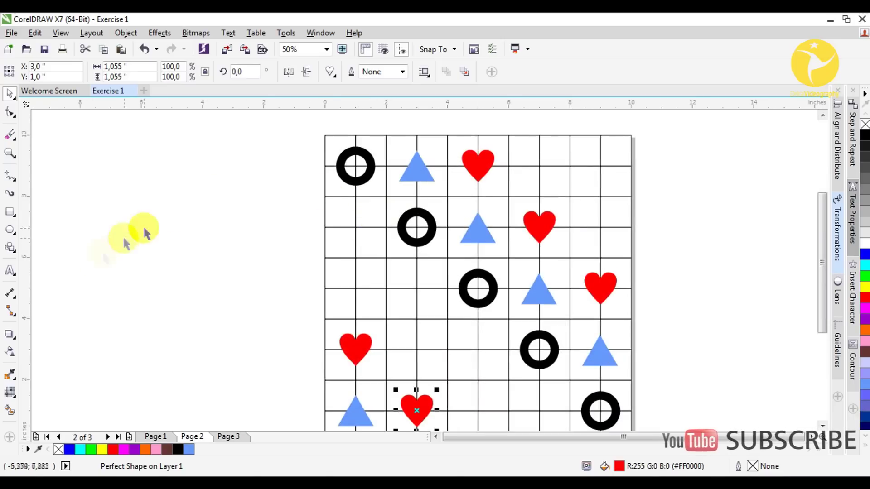
click(6, 249)
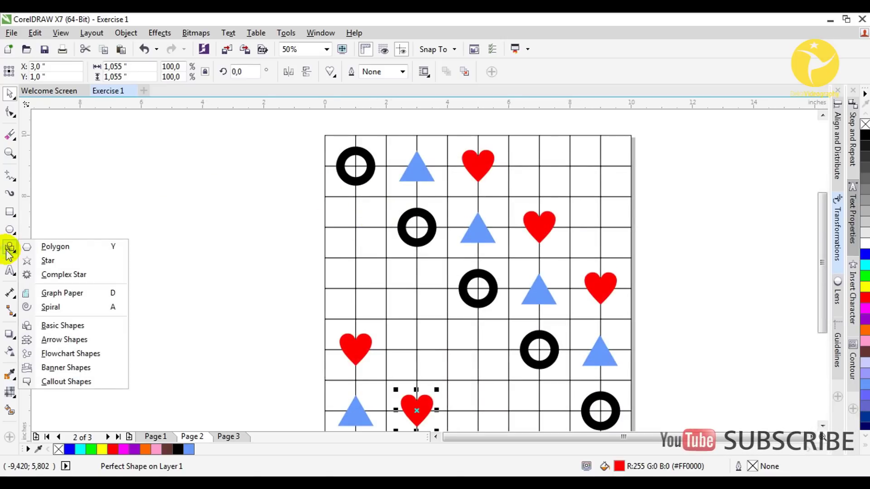
click(44, 262)
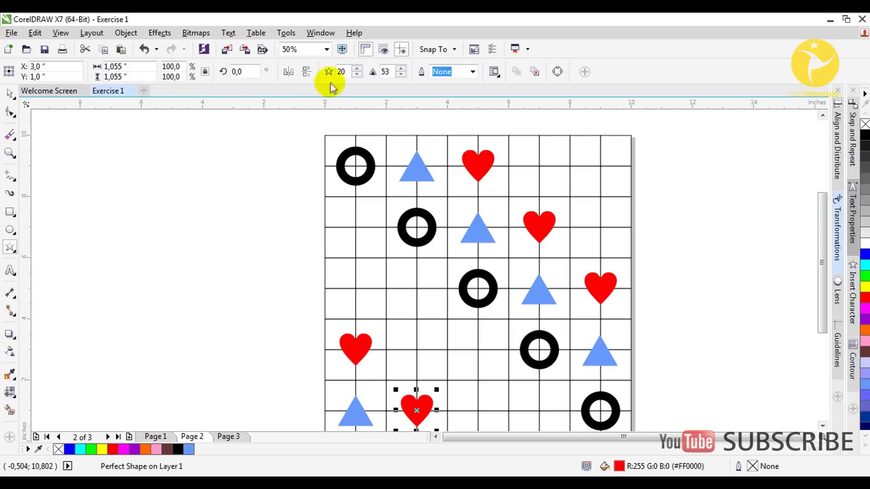
click(349, 111)
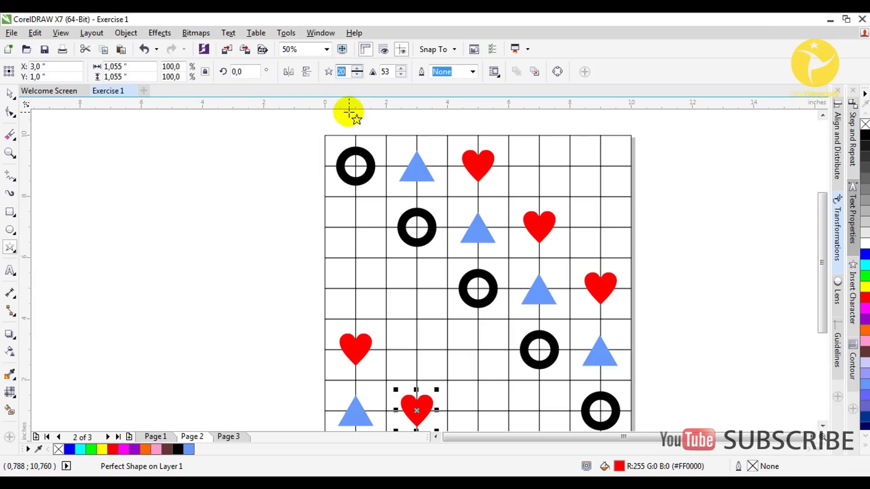
text(5)
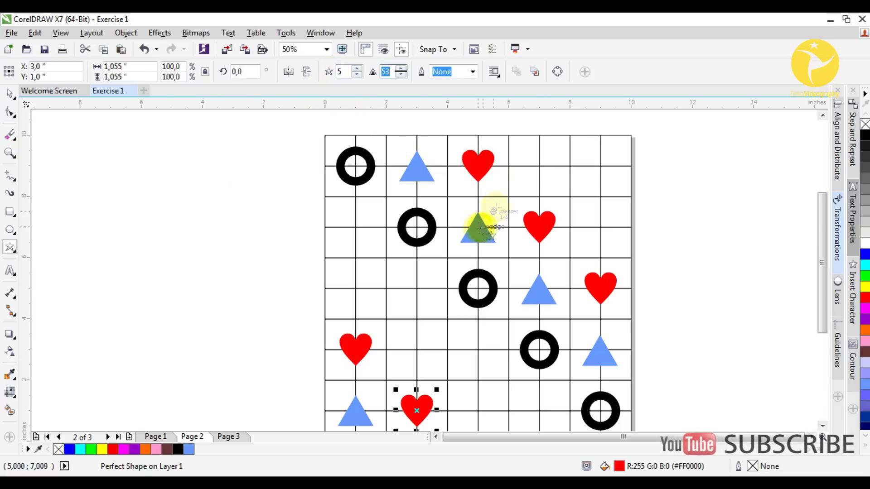
scroll(538, 163, up, 2)
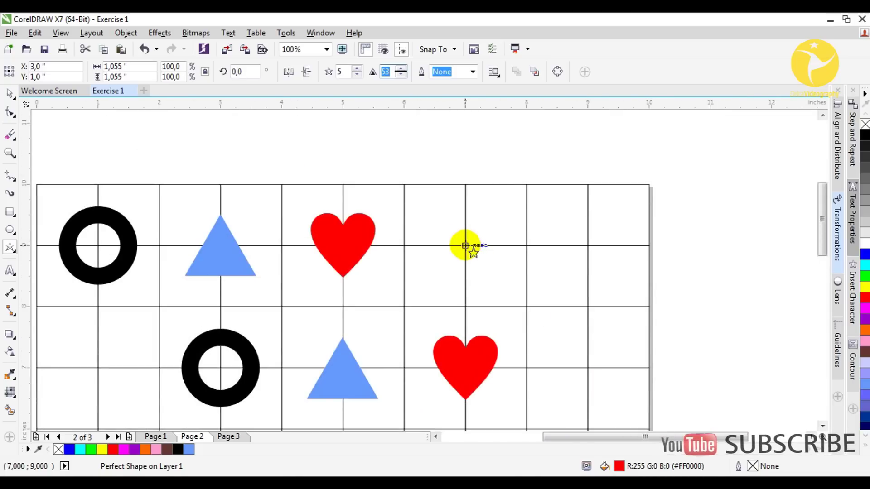
drag(466, 245, 503, 240)
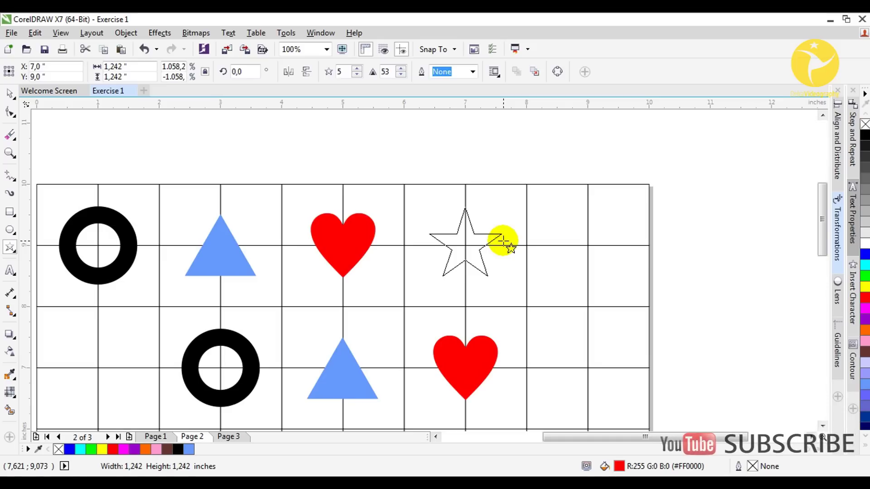
drag(503, 240, 504, 241)
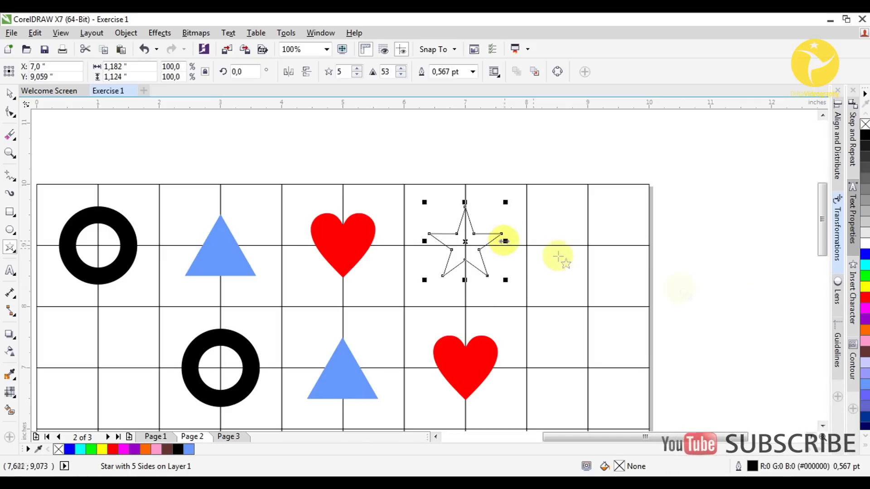
Color the star yellow without an outline and mix a little black into the fill, giving #E6E600
click(864, 287)
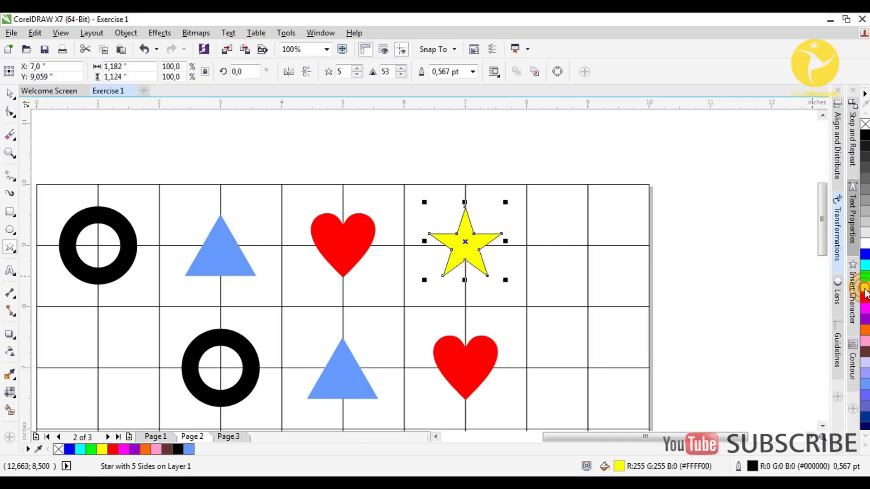
right_click(865, 125)
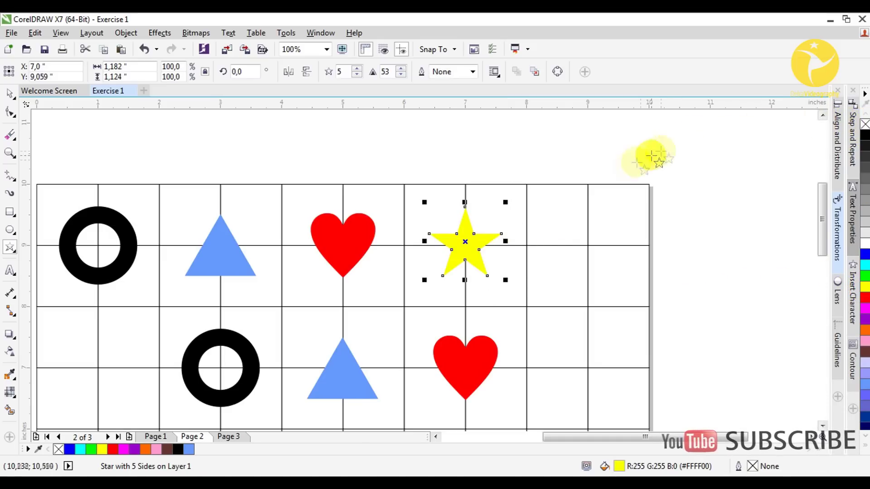
scroll(620, 149, down, 1)
click(861, 132)
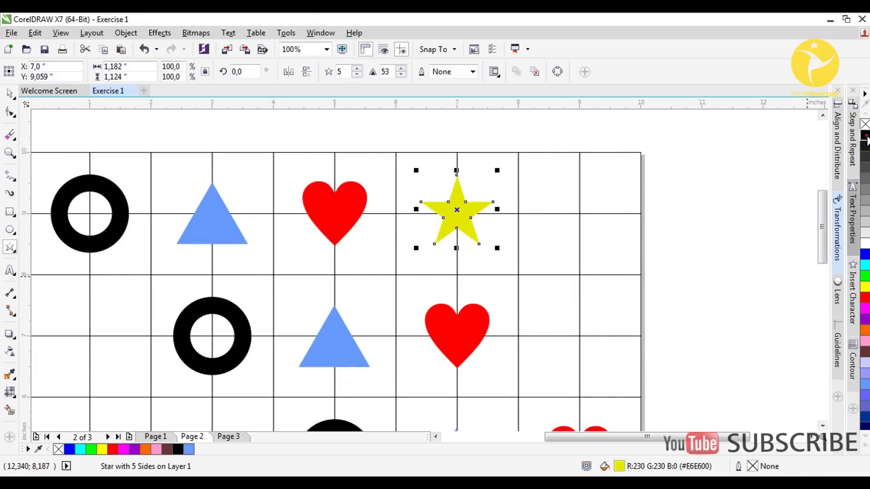
Place a copy of the yellow star at X 9, Y 7 inches and repeat the diagonal offset beyond the page's right edge
click(10, 95)
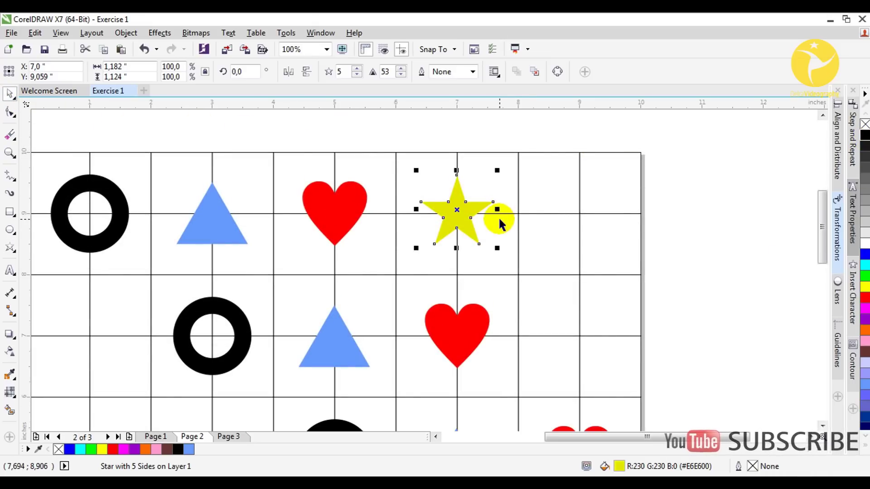
scroll(498, 217, down, 1)
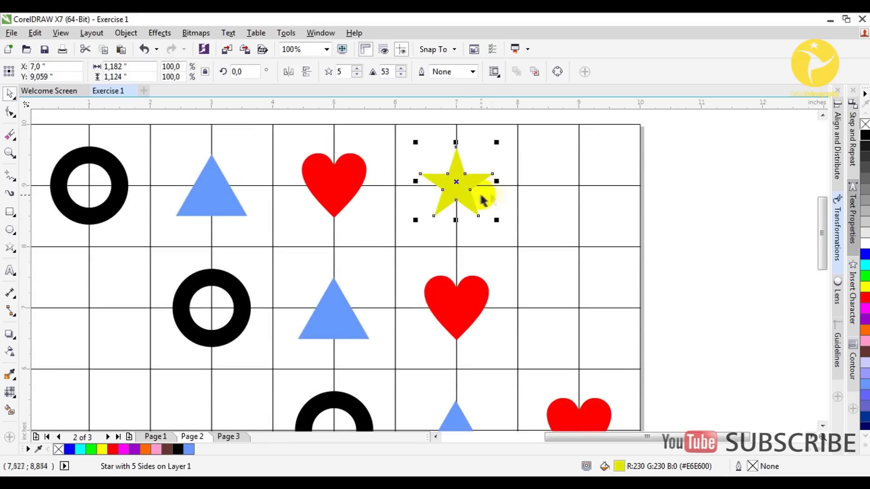
drag(456, 184, 577, 306)
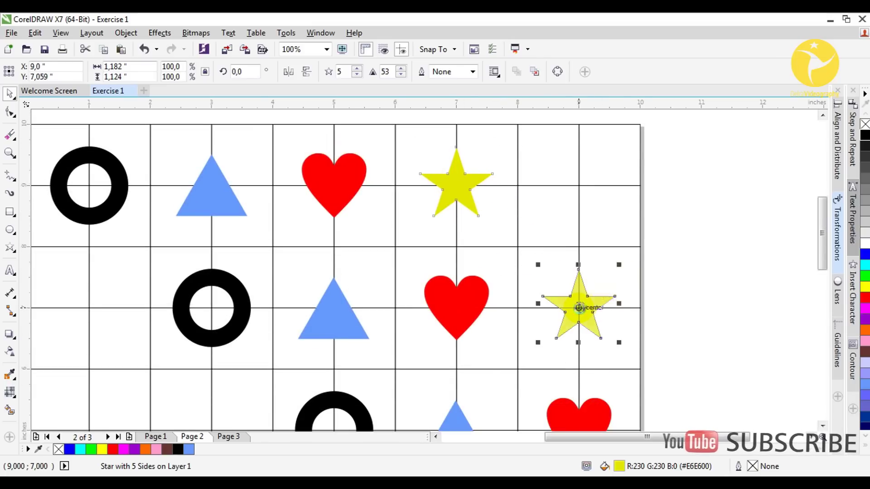
scroll(627, 279, down, 2)
drag(624, 285, 675, 247)
key(ctrl+d)
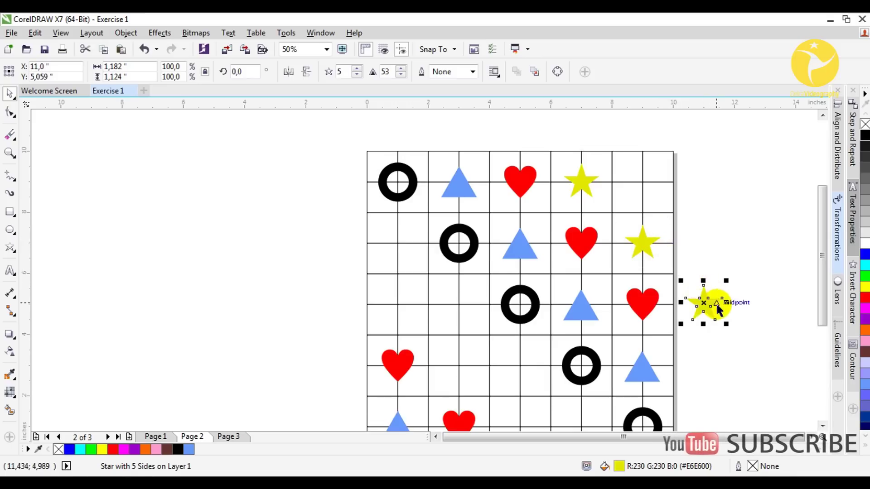
Move the off-page star to the grid intersection at X 1, Y 5 inches
drag(703, 302, 395, 305)
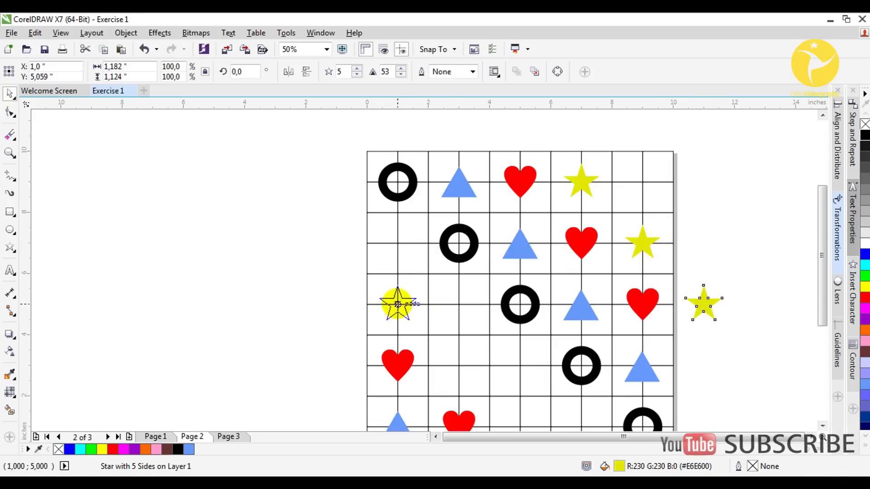
click(321, 322)
click(385, 310)
click(360, 307)
click(391, 308)
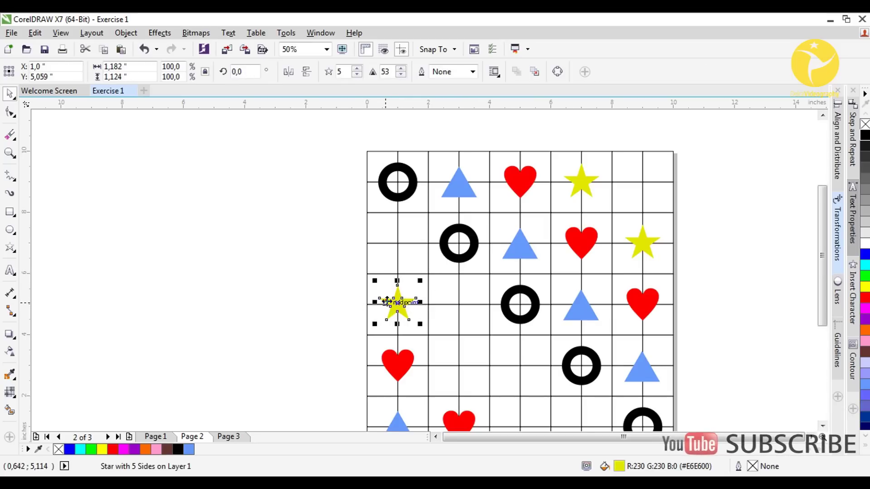
Place copies of this star diagonally downward at X 3, Y 3 and X 5, Y 1 inches
drag(398, 303, 459, 363)
scroll(459, 363, down, 2)
drag(429, 262, 490, 336)
click(320, 272)
Draw a five-sided polygon about 1.1 inches wide from the grid intersection at X 9, Y 9 inches
scroll(429, 235, up, 2)
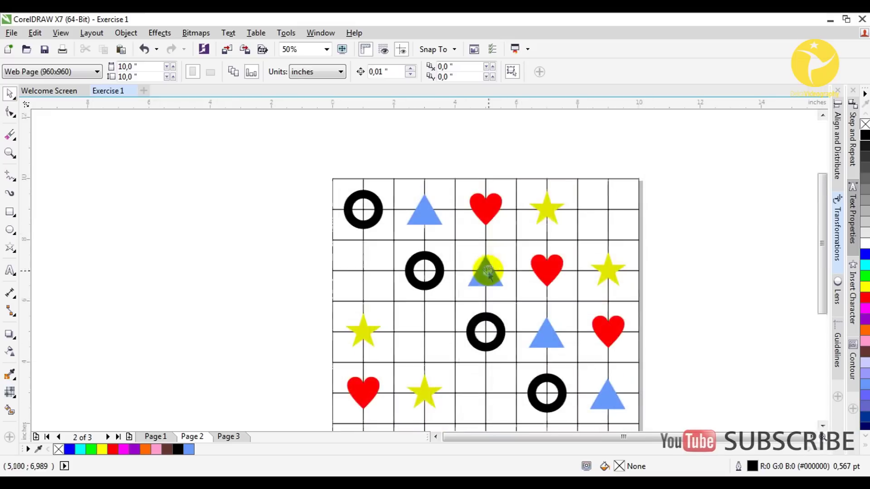
scroll(620, 204, up, 2)
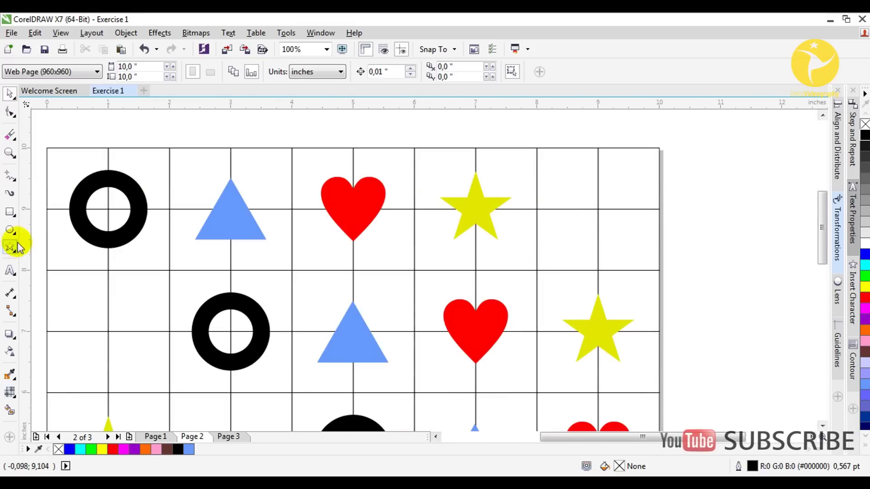
click(10, 247)
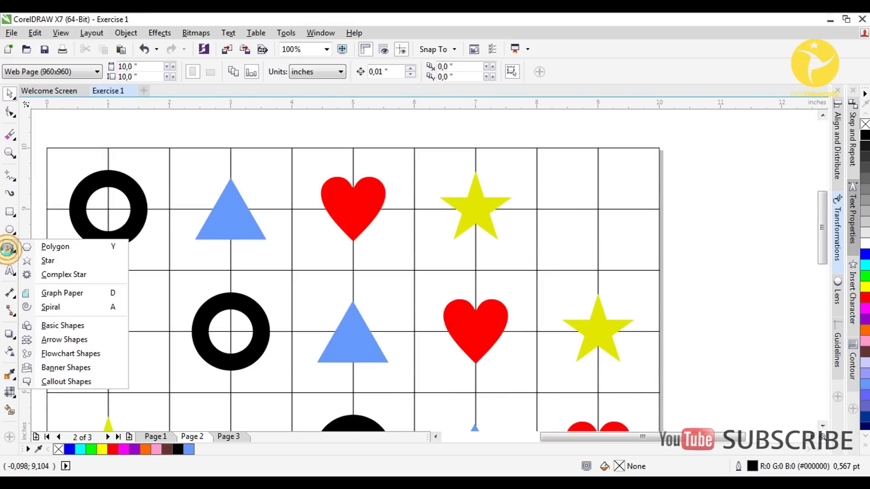
click(45, 252)
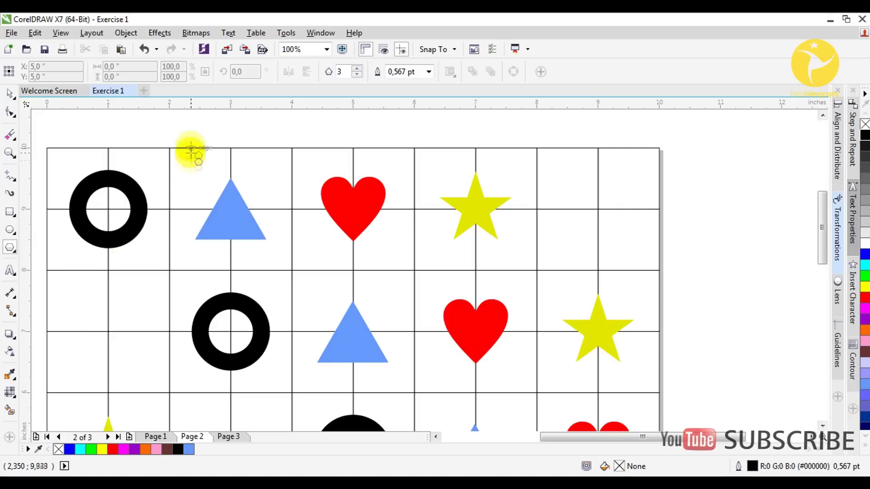
click(356, 68)
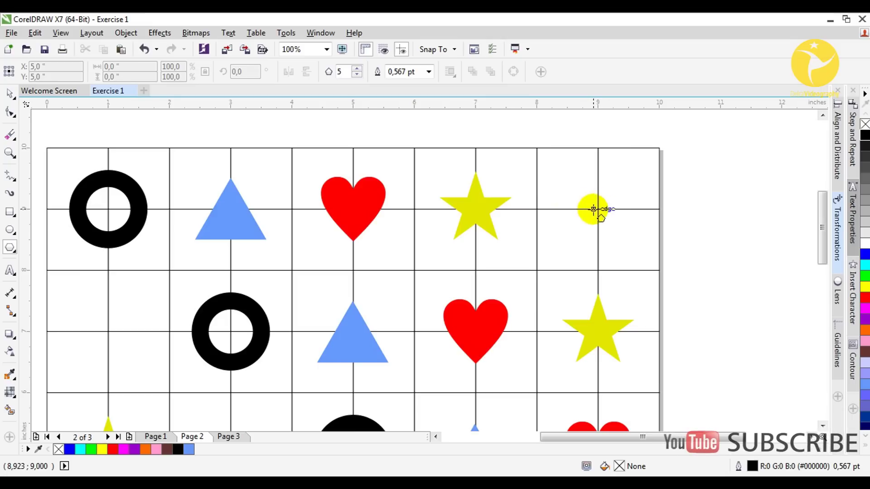
drag(598, 209, 634, 227)
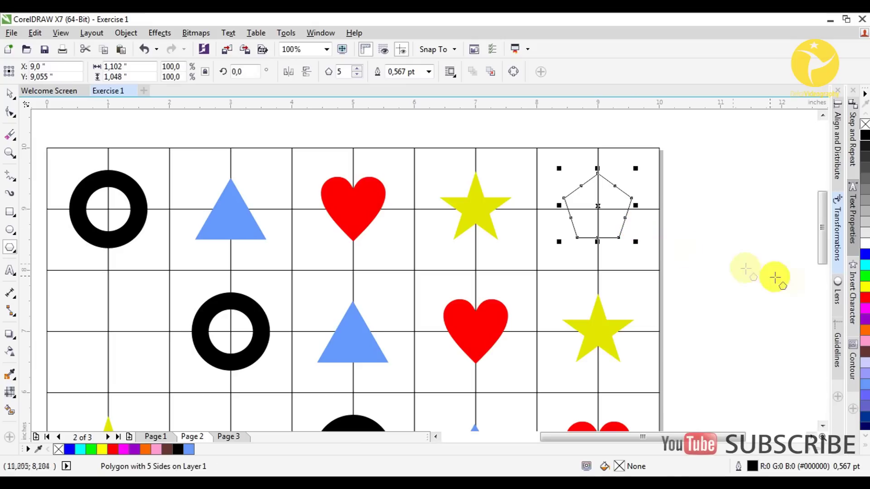
Fill the pentagon with purple #9900CC and remove its outline
click(864, 320)
right_click(10, 92)
key(Escape)
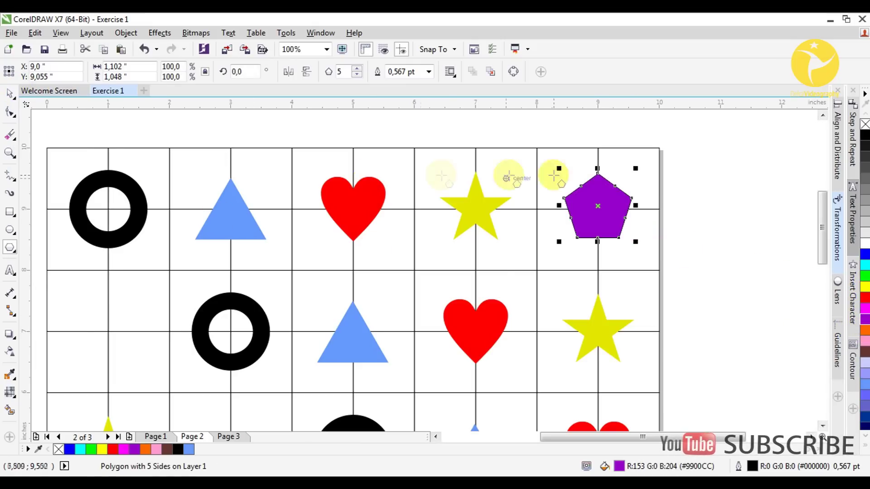
right_click(864, 124)
Place a copy of the purple pentagon at the grid intersection at X 1, Y 7 inches
drag(543, 206, 241, 314)
click(103, 310)
click(245, 315)
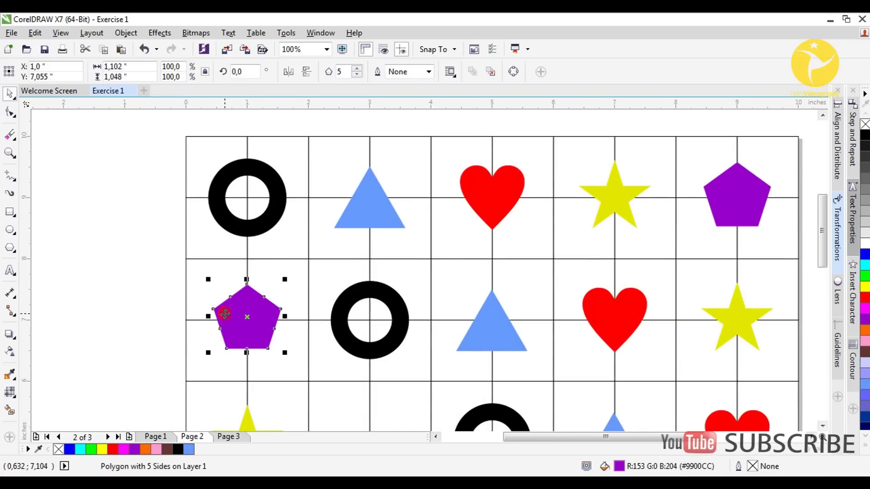
Copy this pentagon to X 3, Y 5 inches and repeat the diagonal offset until a copy lands at X 7, Y 1
scroll(240, 190, down, 3)
drag(249, 192, 371, 312)
scroll(355, 270, down, 2)
key(ctrl+r)
key(ctrl+r)
scroll(355, 269, down, 1)
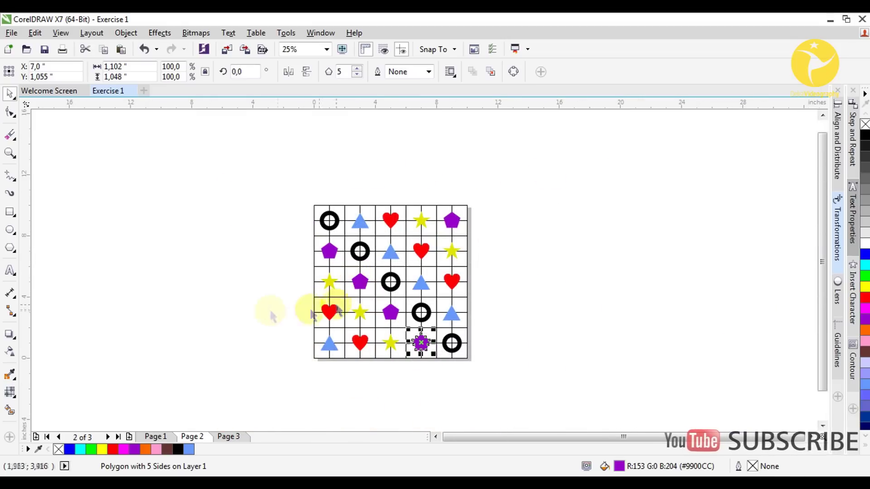
click(249, 311)
Select all the icons on the page together, leaving out the locked grid
scroll(349, 284, up, 1)
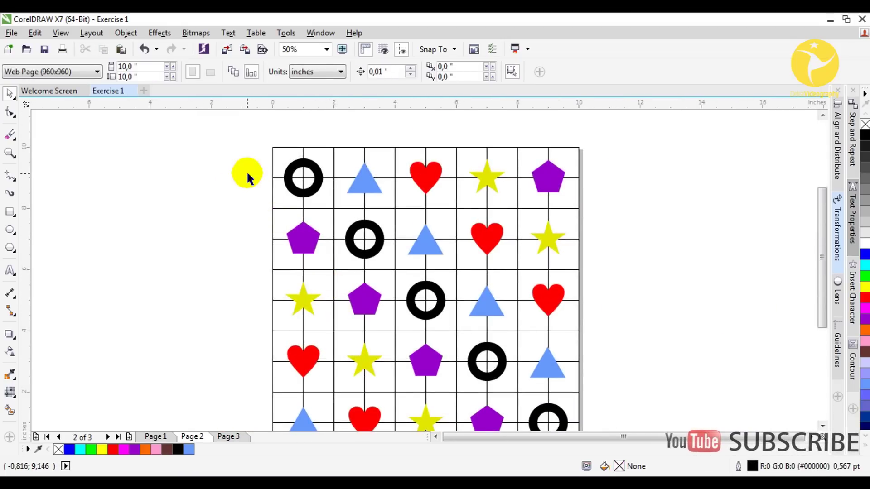
key(z)
click(188, 72)
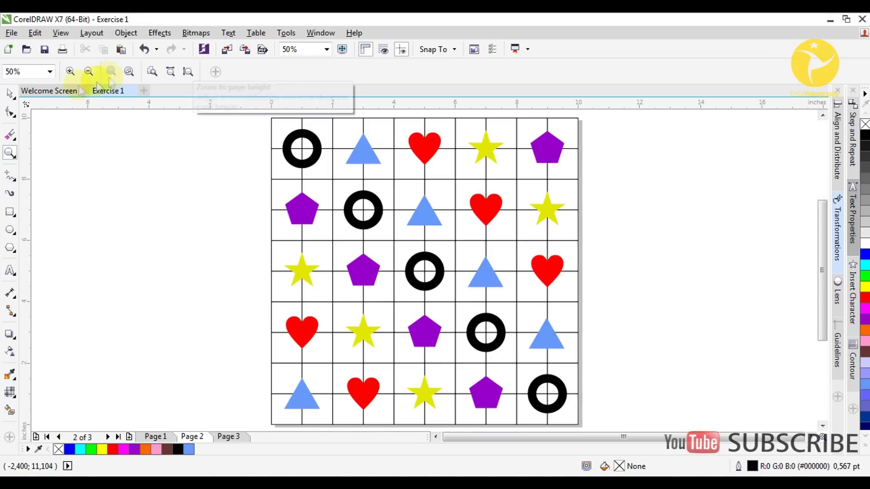
click(9, 93)
drag(247, 119, 591, 416)
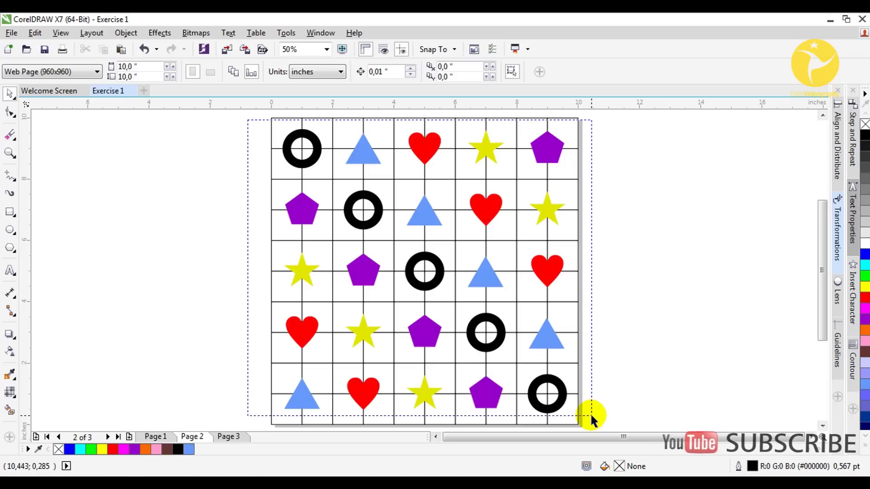
drag(591, 415, 590, 412)
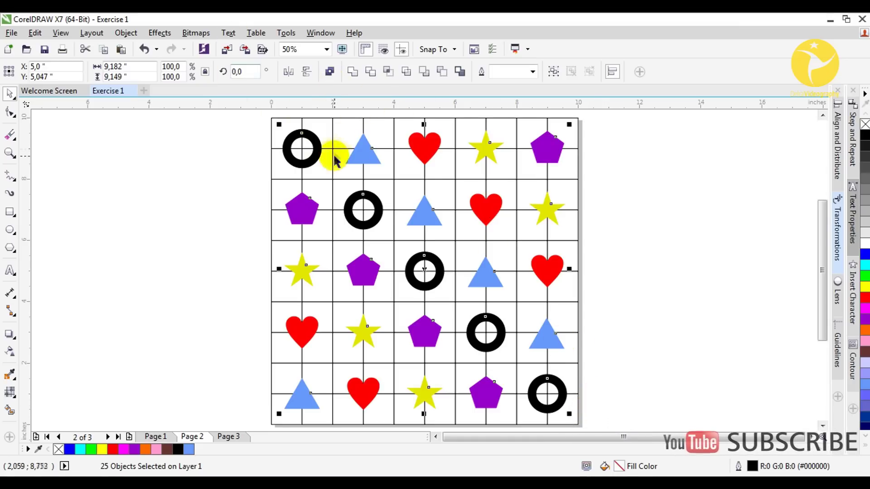
Export only the selected icons as a PNG named Icon pattern 2, in 24-bit RGB with transparency at 300 dpi
click(245, 50)
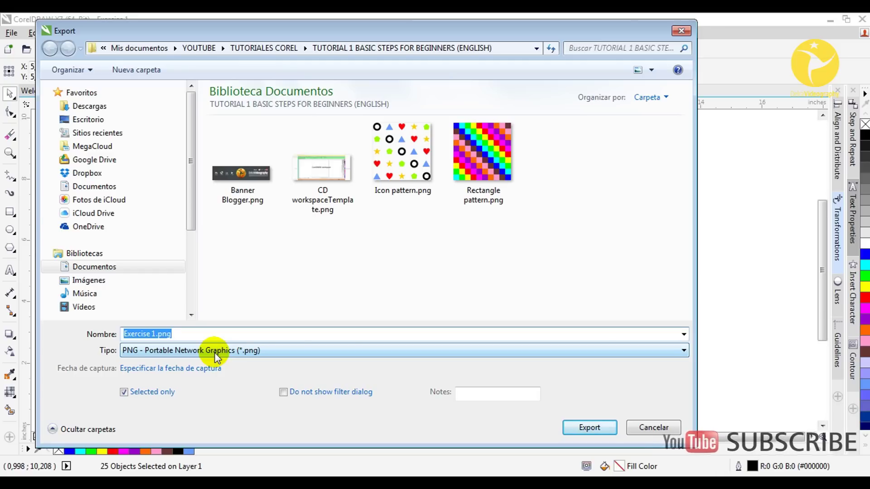
click(401, 155)
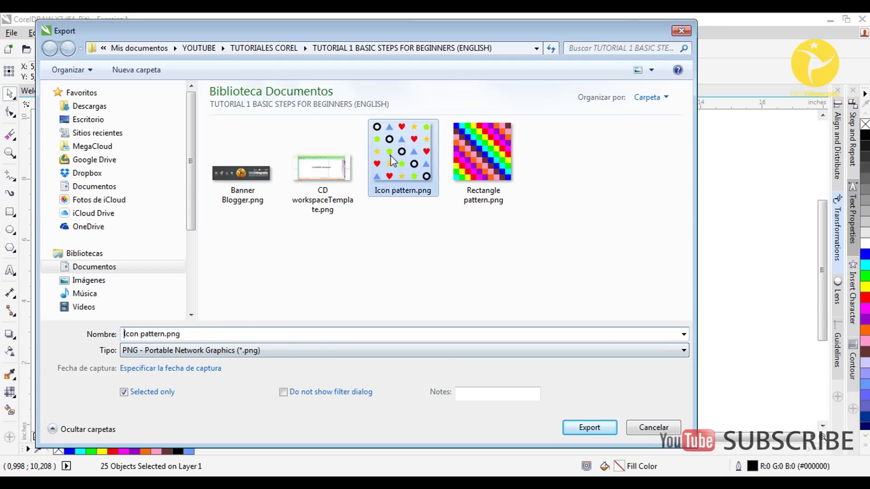
click(195, 334)
click(195, 335)
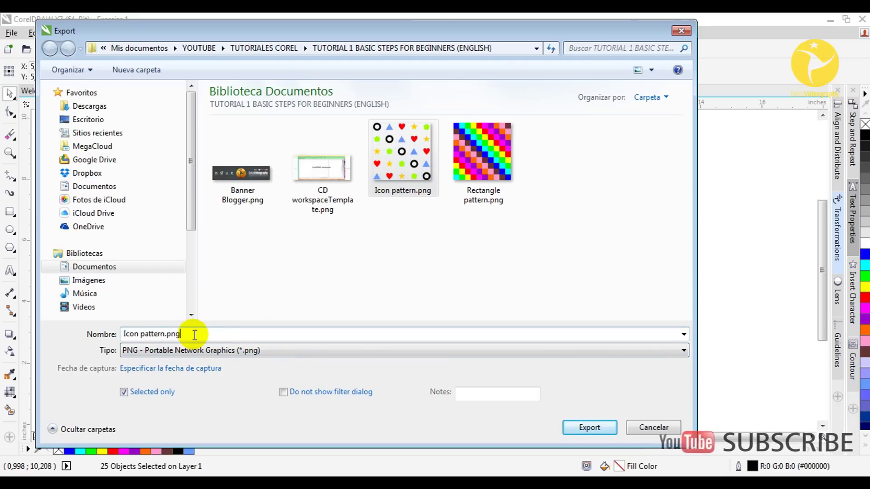
key(BackSpace)
key(BackSpace)
key(BackSpace)
key(BackSpace)
text(2)
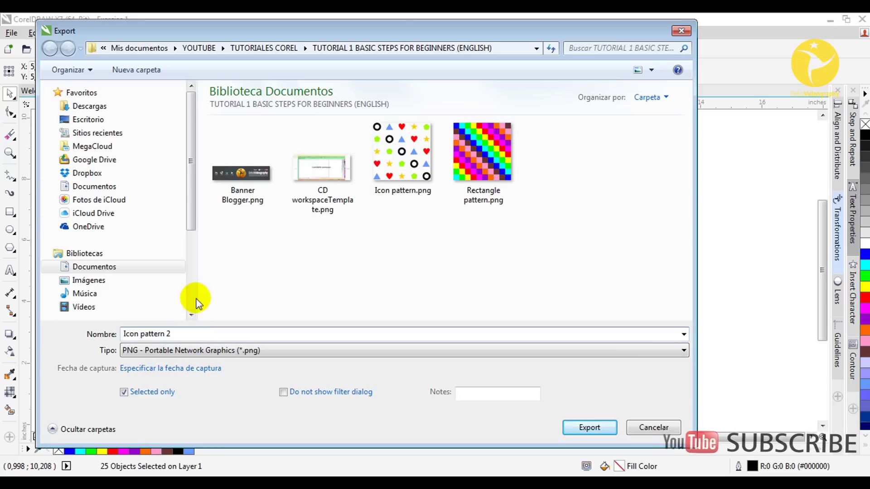
click(588, 428)
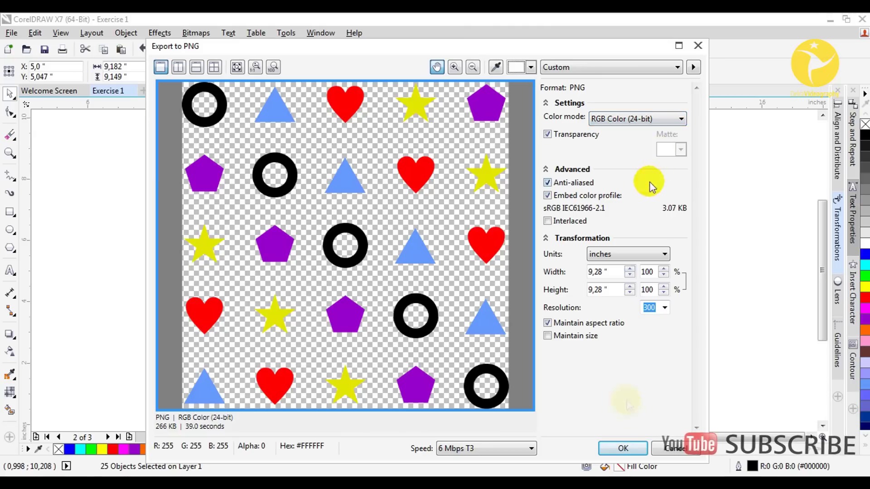
click(636, 450)
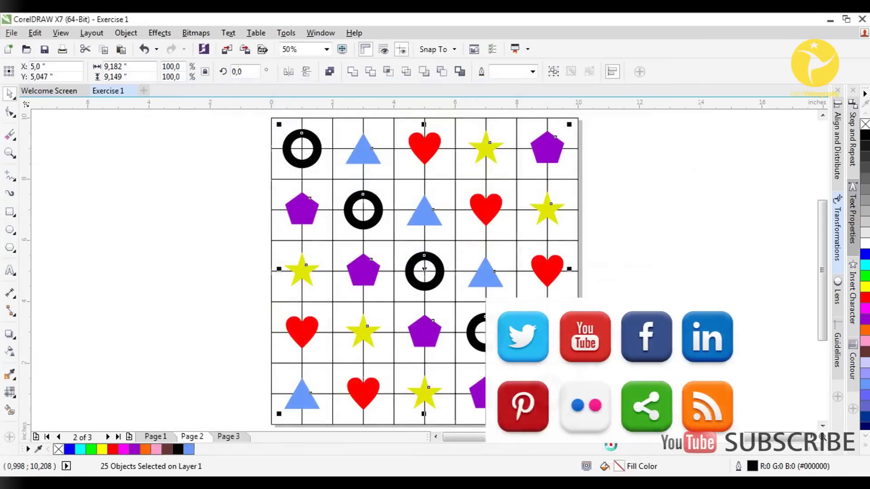
Switch to the file folder, view Icon pattern 2.png in the Windows photo viewer alongside Icon pattern.png, and close the viewer
click(97, 471)
double_click(400, 175)
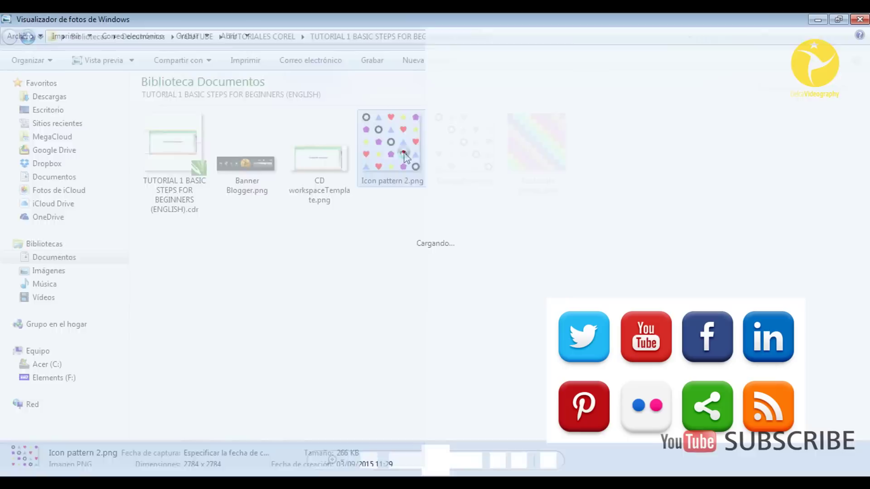
click(453, 460)
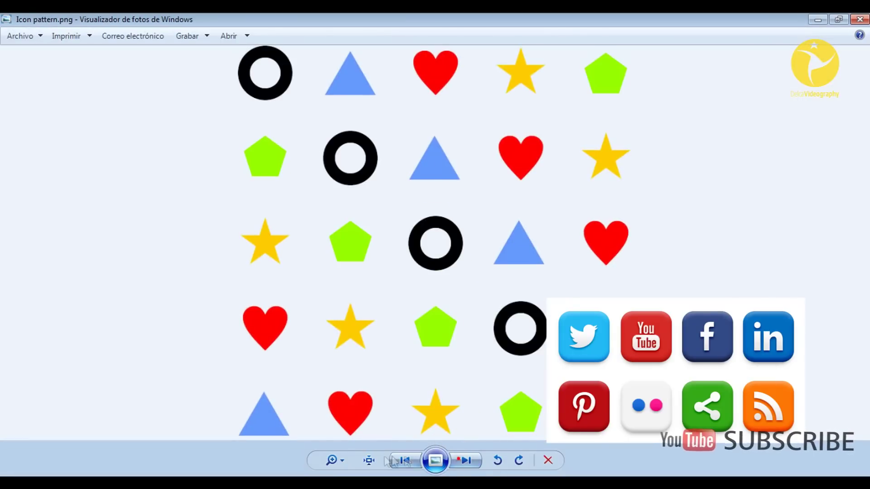
click(394, 460)
click(859, 21)
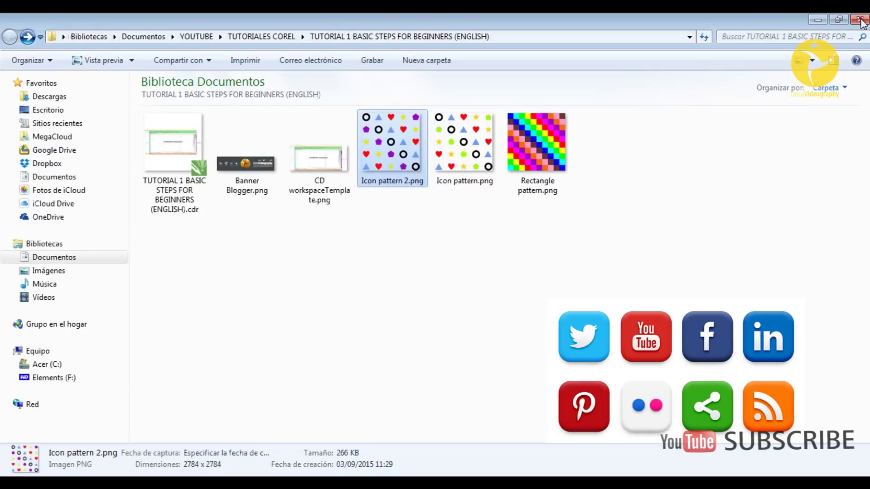